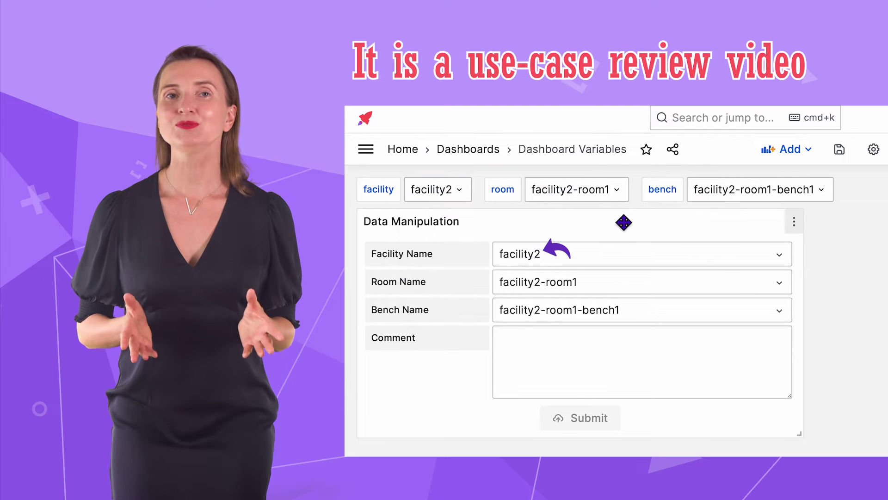
Choose facility2-room2 for Room Name and facility2-room2-bench2 for Bench Name in the form.
click(615, 194)
click(613, 231)
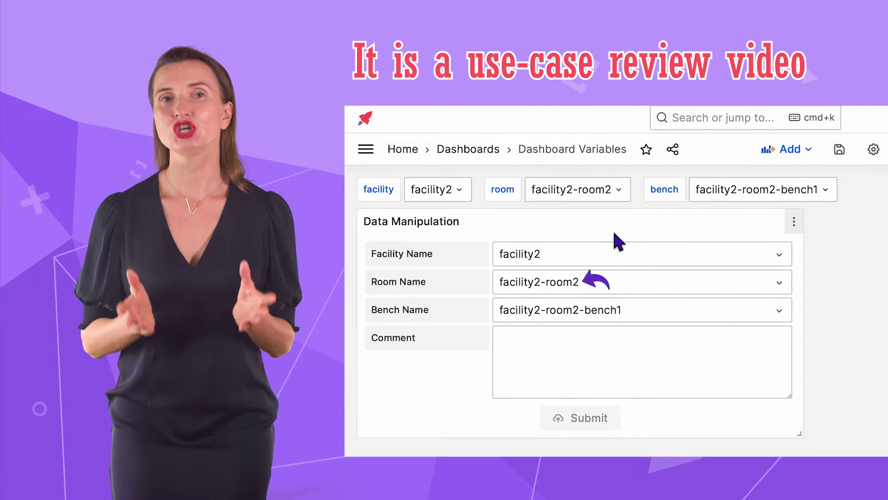
click(778, 313)
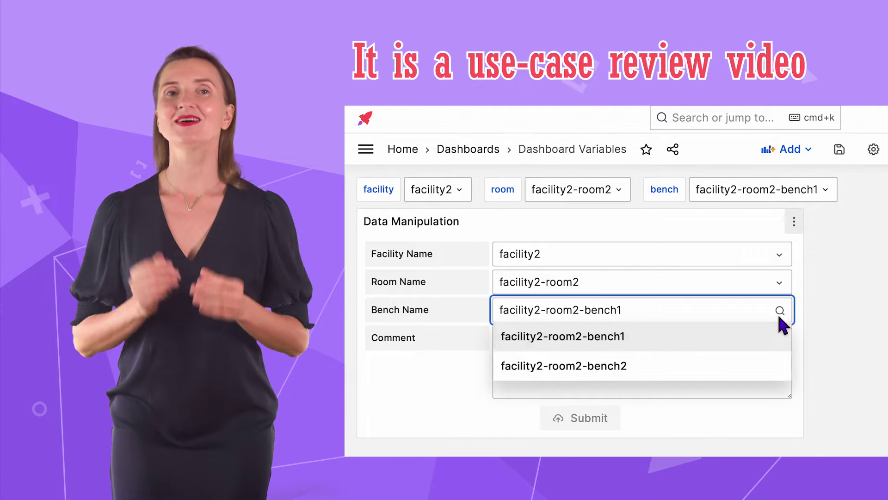
click(777, 365)
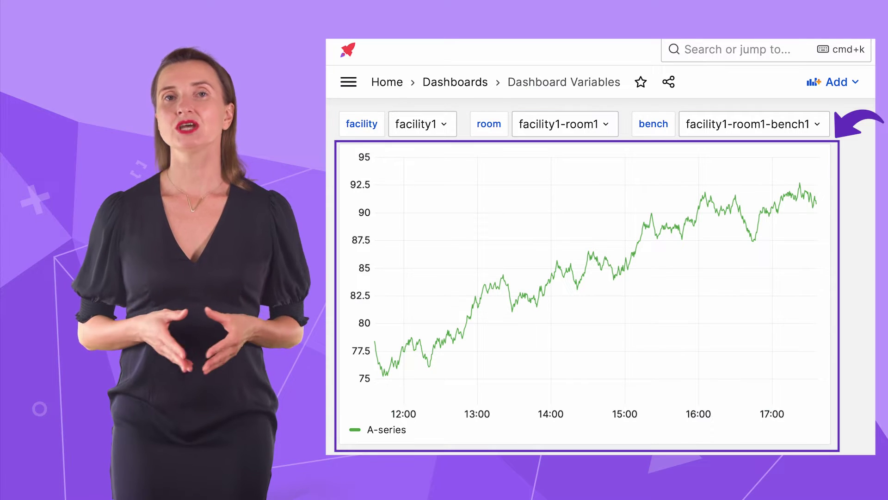
Set the facility filter to facility2 and bench to facility2-room1-bench2, then remove the graph panel.
click(448, 125)
click(451, 171)
click(822, 127)
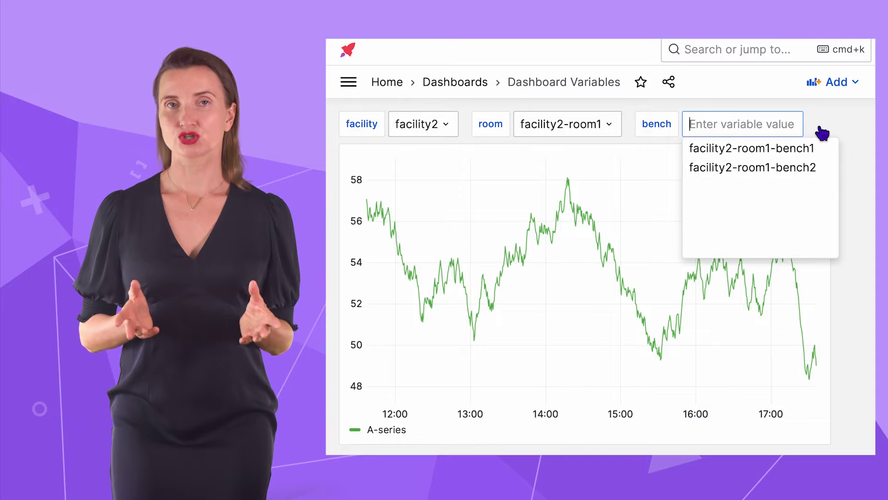
click(811, 168)
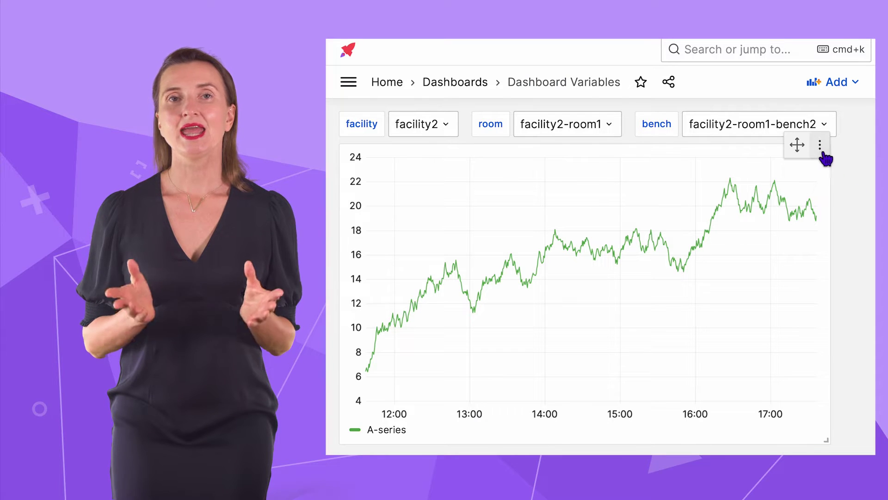
click(821, 146)
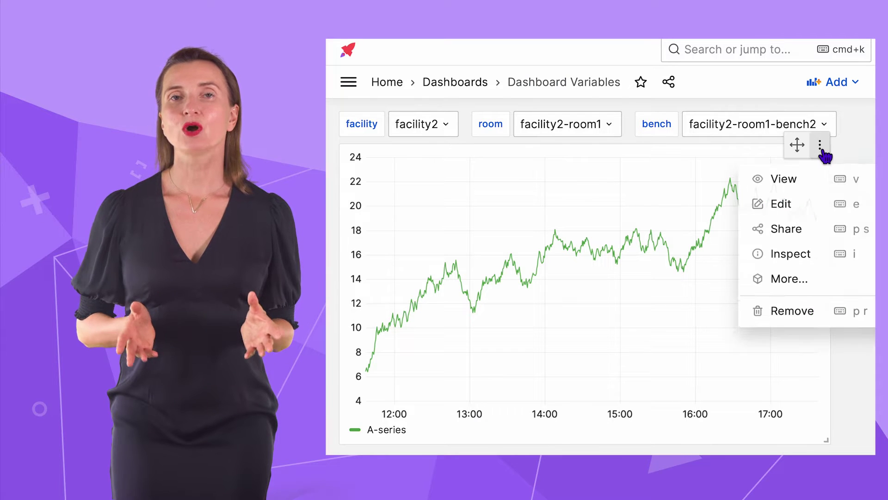
click(793, 317)
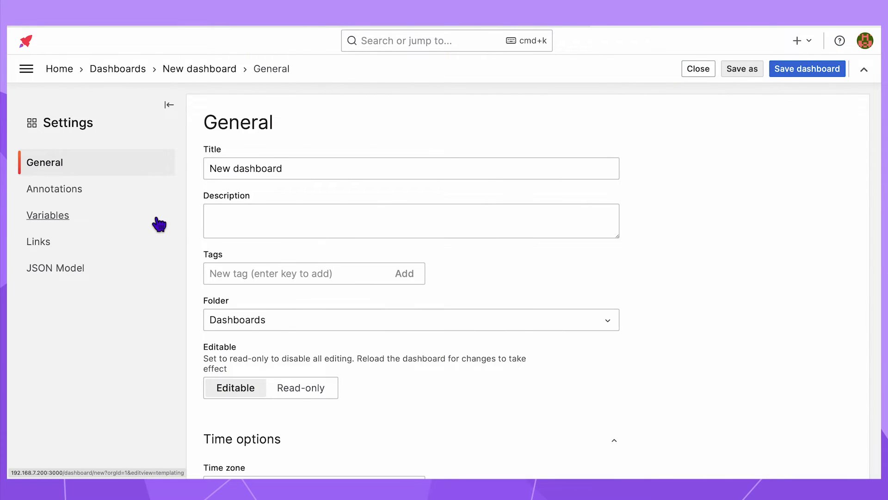
In dashboard settings, add a new variable named facility.
click(159, 223)
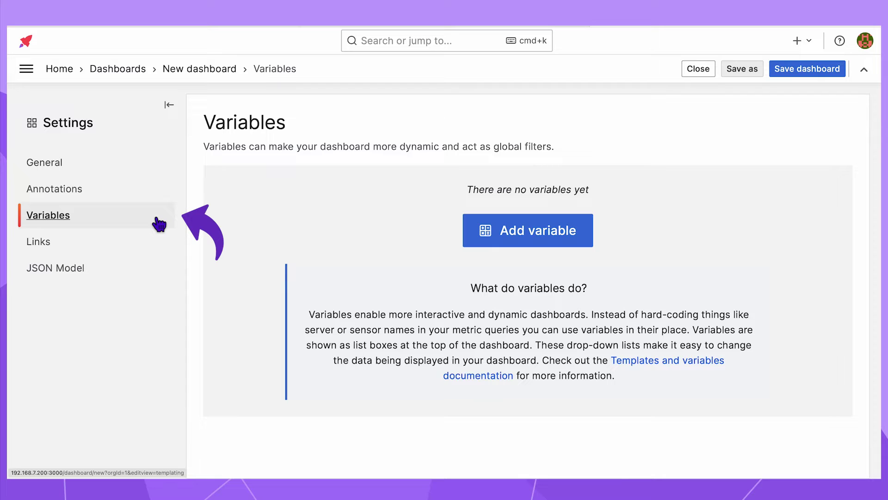
click(494, 250)
drag(254, 263, 198, 260)
text(fac)
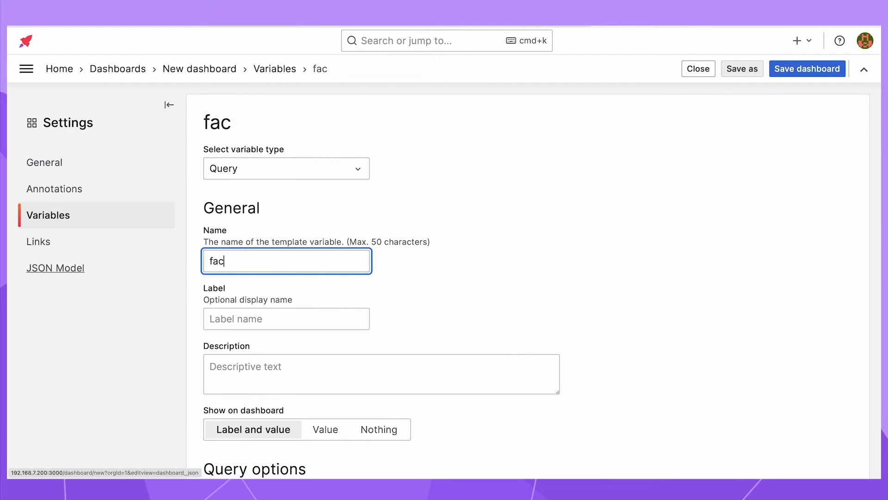
text(ility)
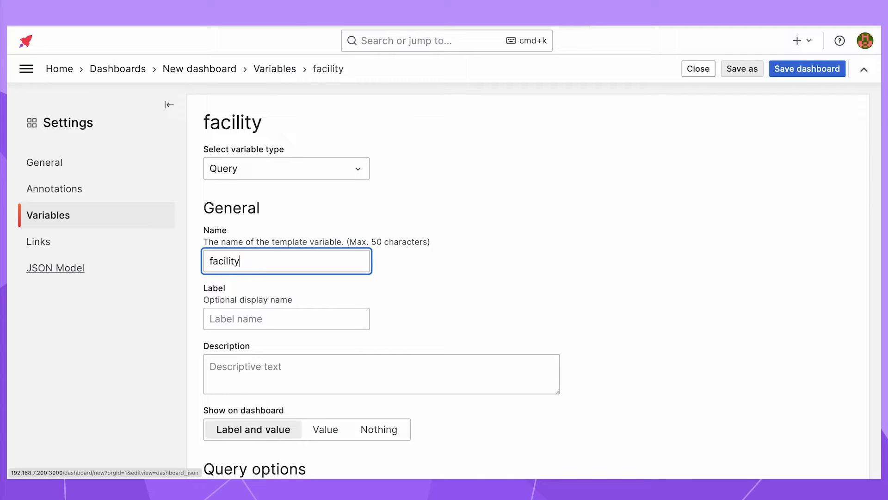
Make facility a Custom variable with facility1, facility2, facility3, apply it, and begin a variable named room.
click(362, 171)
click(358, 255)
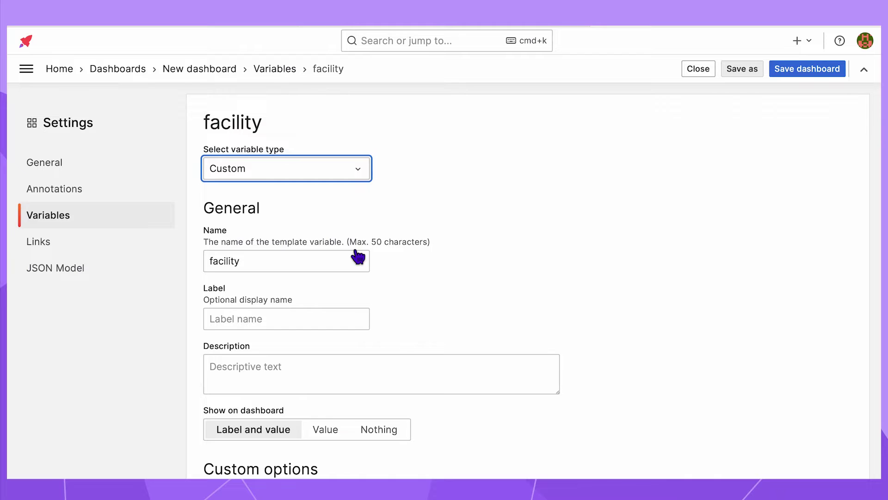
scroll(415, 268, down, 5)
click(411, 291)
text(fa)
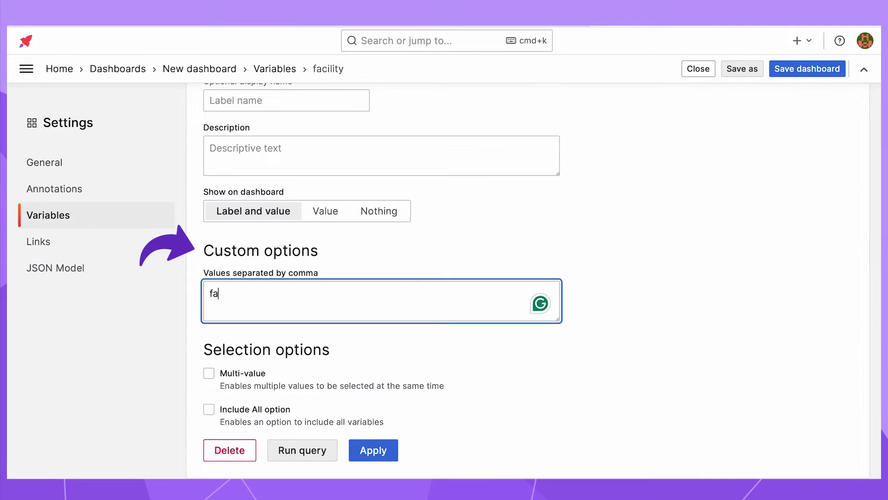
text(cility1, facility2, facility3)
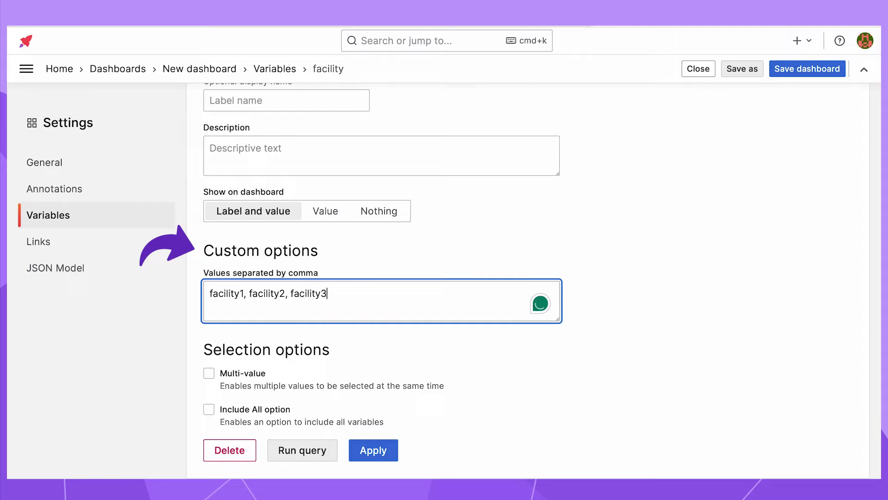
click(373, 450)
click(245, 255)
text(room)
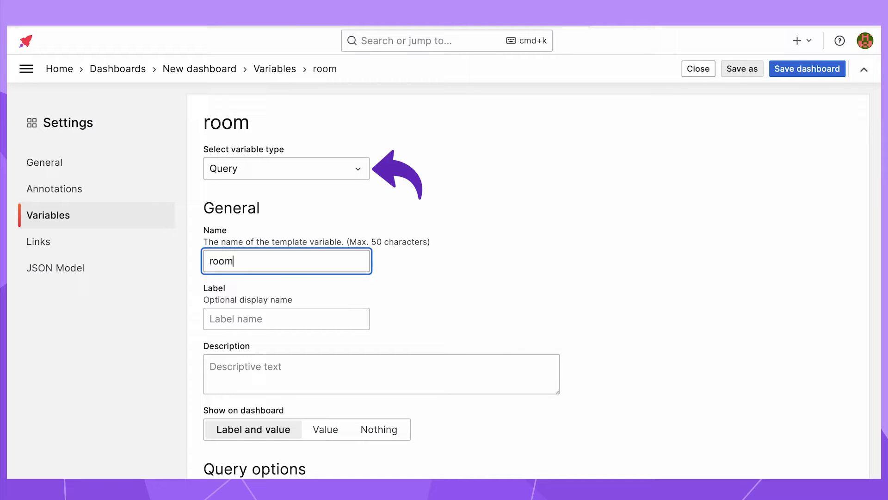
Use the Static data source for room, with fields Value and Label.
scroll(467, 309, down, 5)
click(359, 258)
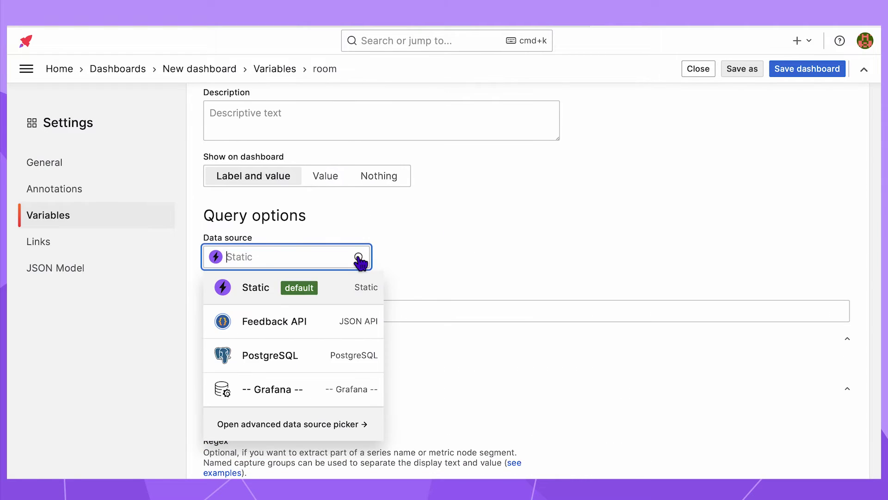
click(351, 298)
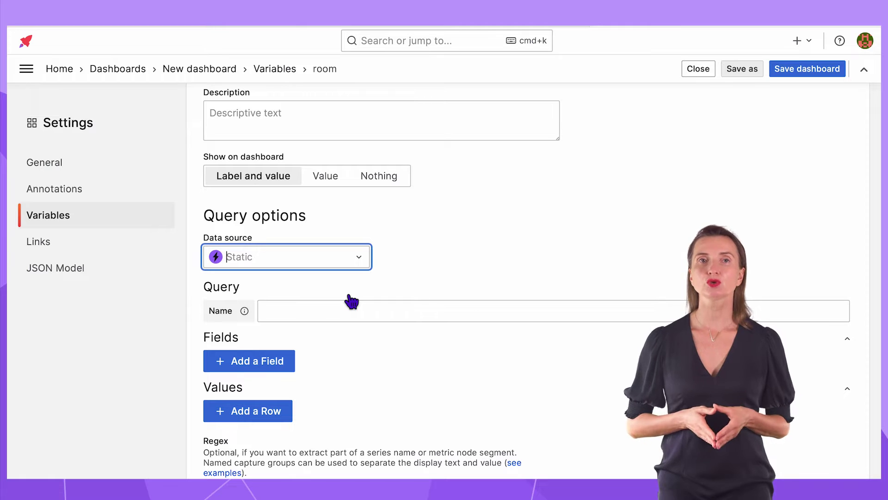
scroll(414, 278, down, 1)
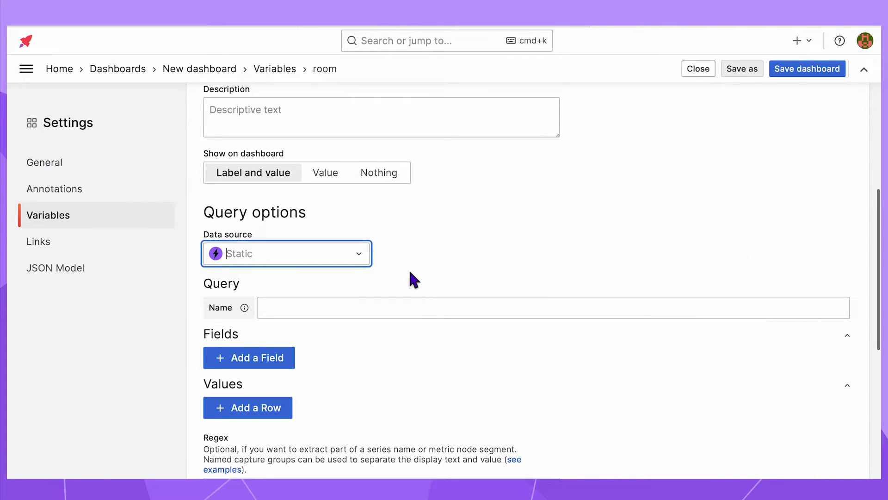
scroll(414, 279, down, 3)
click(277, 278)
text(Value)
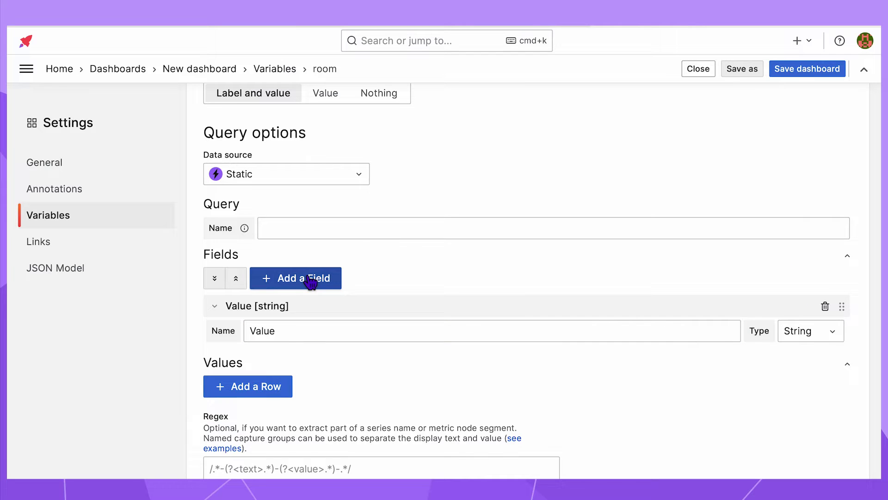
click(311, 278)
text(Label)
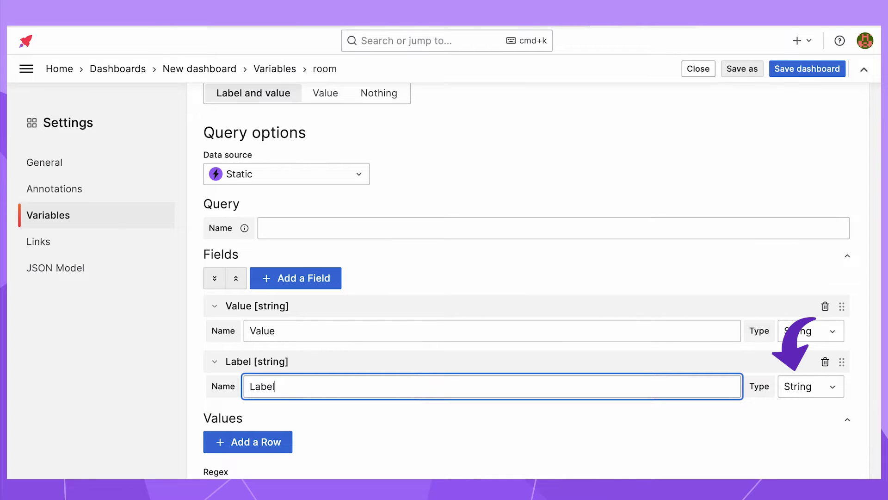
click(337, 437)
Add a row with $facility-room1 as both value and label.
scroll(337, 437, down, 4)
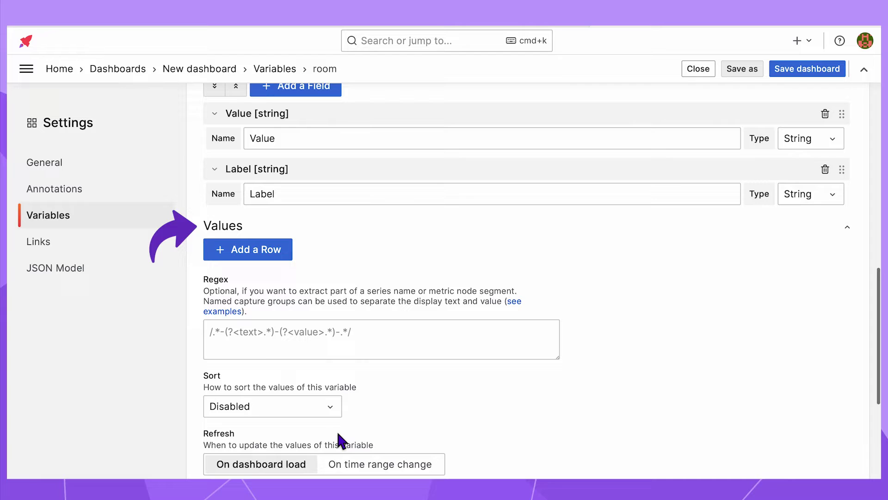
click(263, 253)
text($facility)
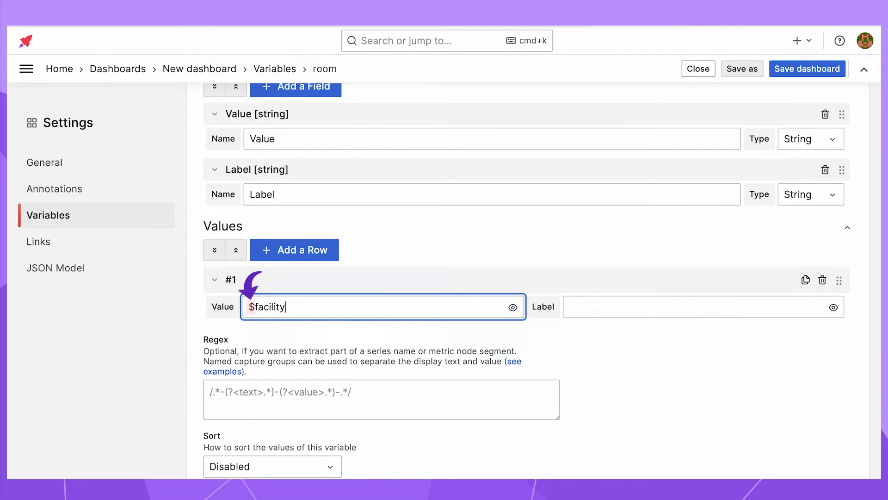
text(-room1)
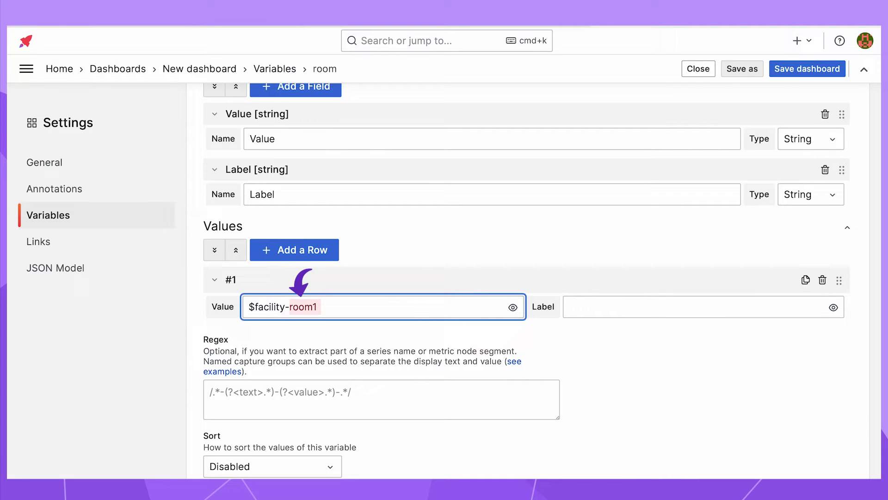
key(ctrl+a)
key(ctrl+c)
key(Tab)
key(ctrl+v)
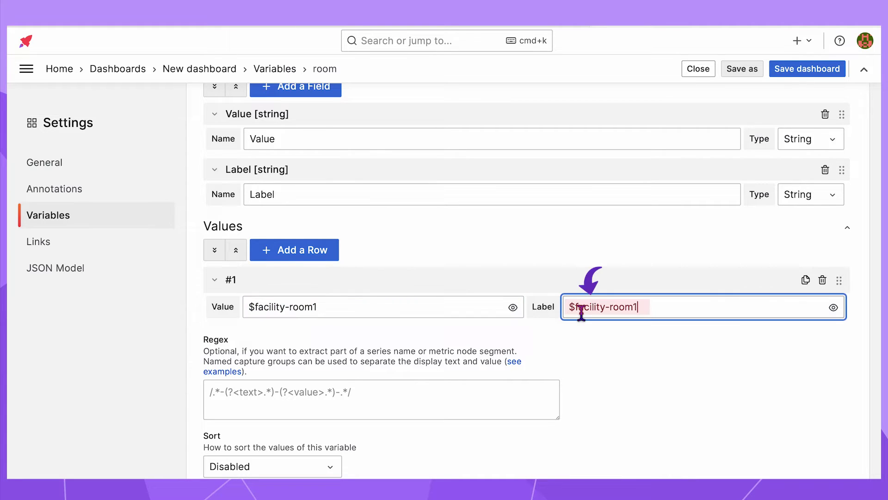
Add a second row with $facility-room2 as value and label, then return to the variables list.
click(296, 252)
click(287, 362)
text($fa)
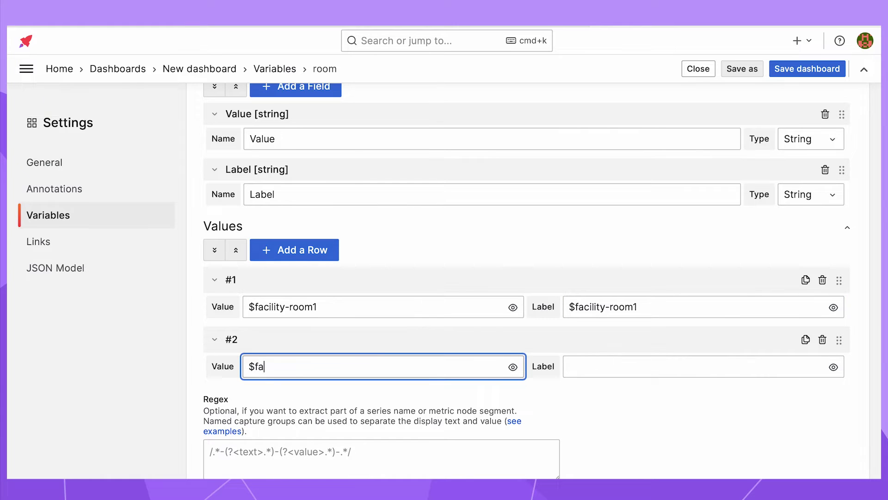
text(cility-room2)
key(ctrl+a)
key(ctrl+c)
click(587, 367)
key(ctrl+v)
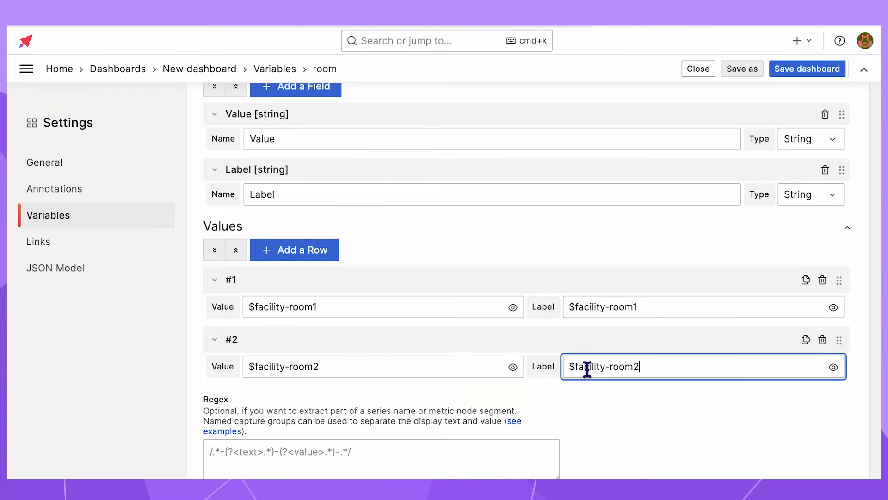
scroll(409, 390, down, 7)
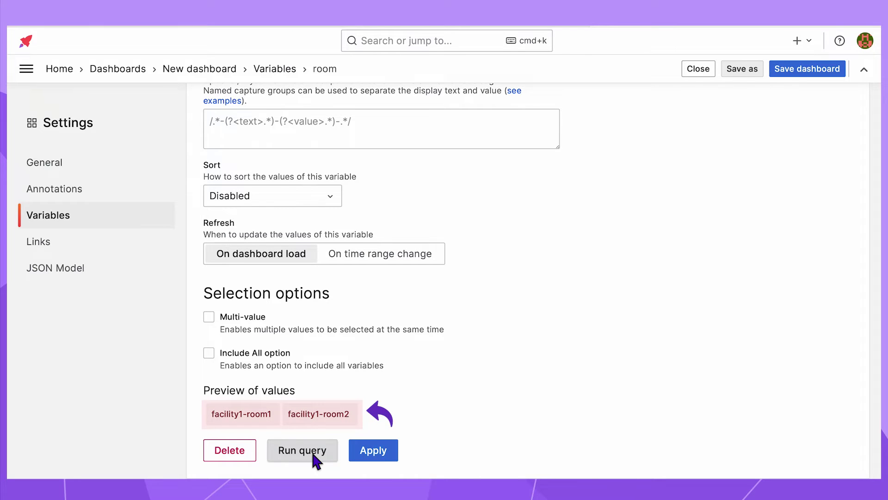
click(74, 223)
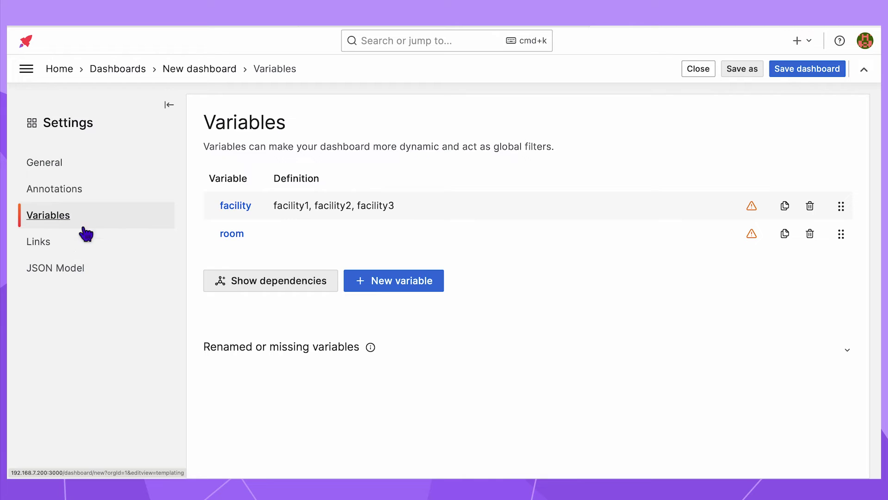
Create a variable named bench with static fields Value and Label.
click(411, 284)
text(bench)
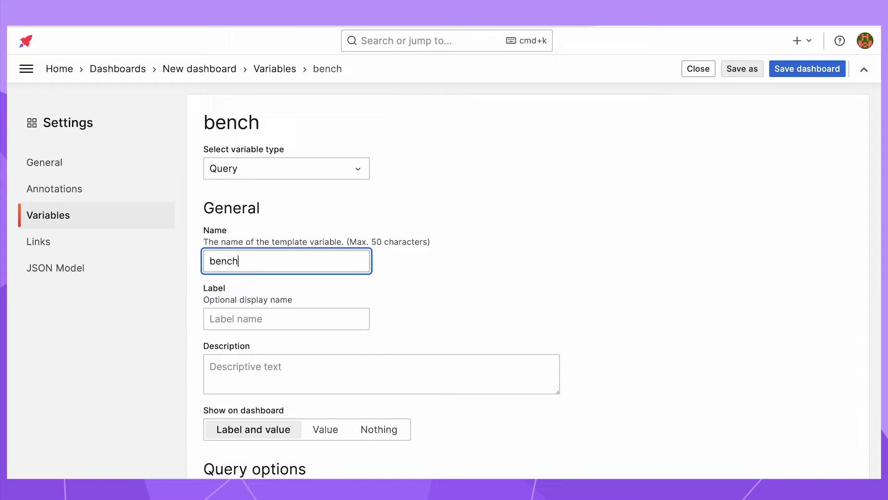
scroll(463, 318, down, 7)
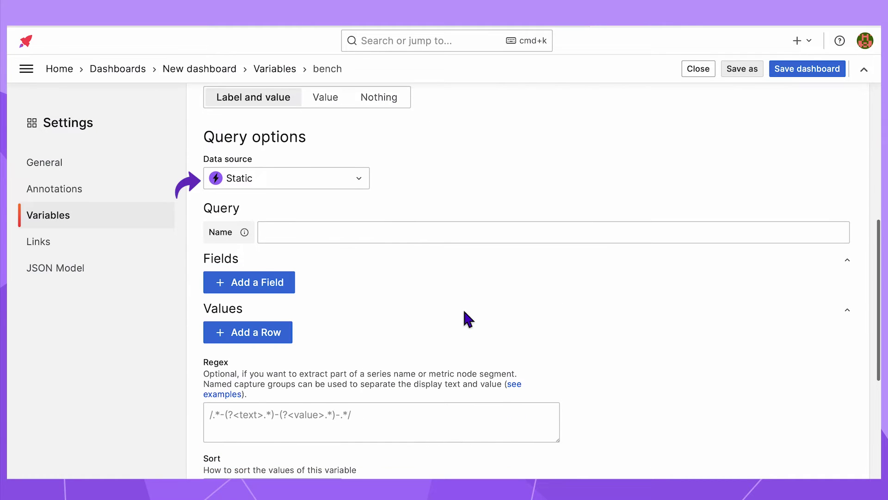
click(238, 280)
text(Value)
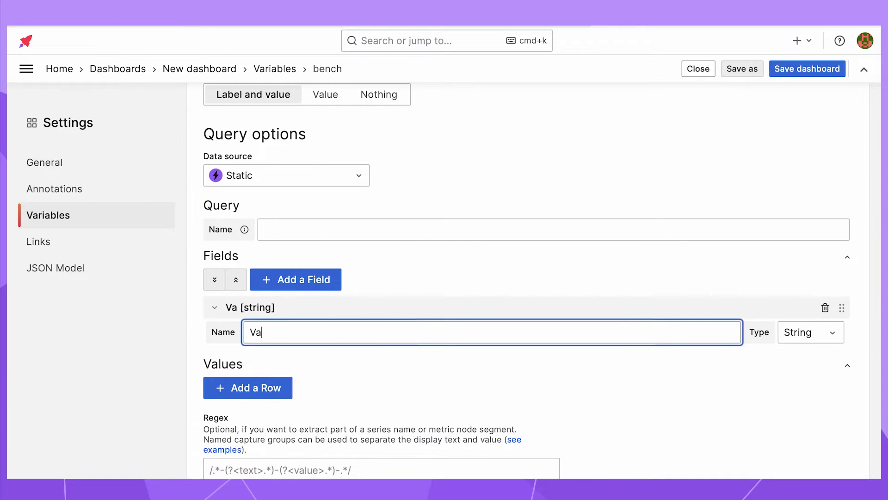
click(296, 279)
text(Label)
Add a row with $room-bench1 as both value and label.
click(278, 443)
text($room-bench1)
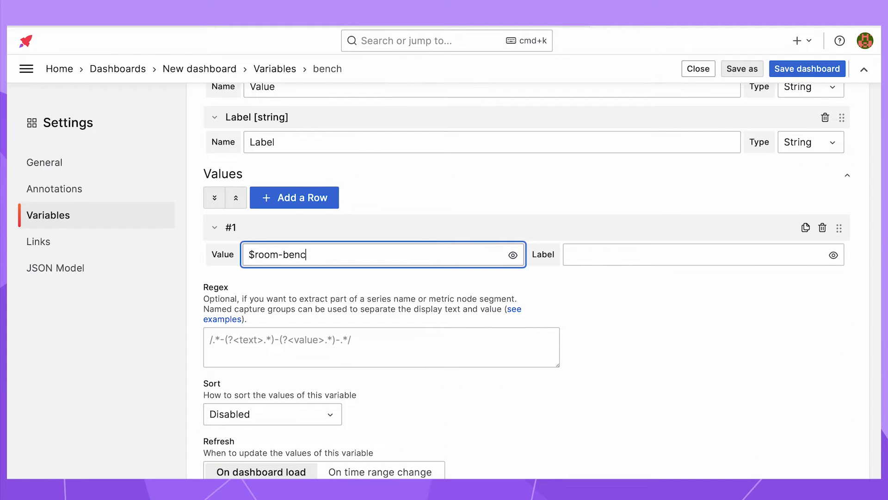
key(ctrl+a)
key(ctrl+c)
click(694, 255)
key(ctrl+v)
Add a second row with $room-bench2 as value and label, then save the dashboard.
click(307, 199)
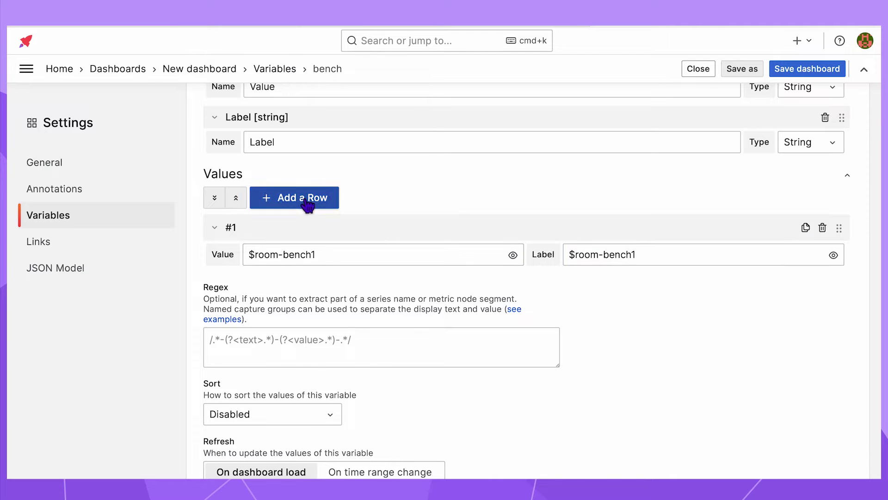
text($room-bench2)
key(ctrl+a)
key(ctrl+c)
key(Tab)
key(ctrl+v)
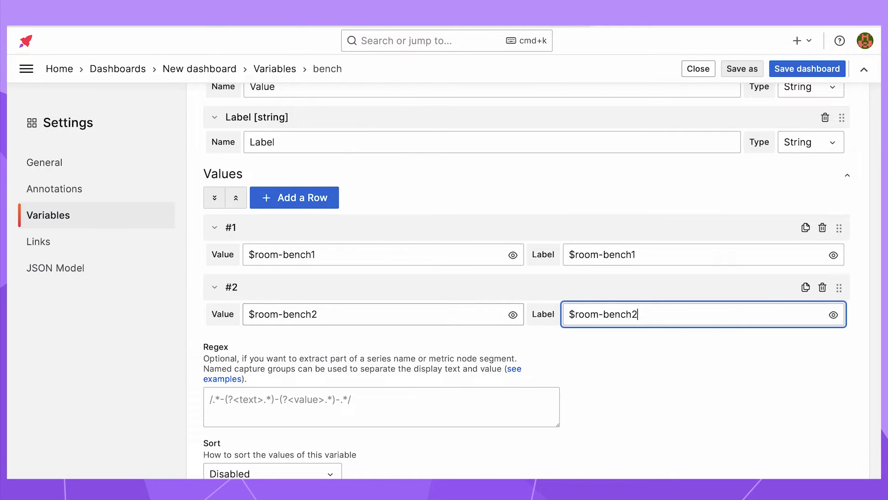
scroll(540, 356, down, 6)
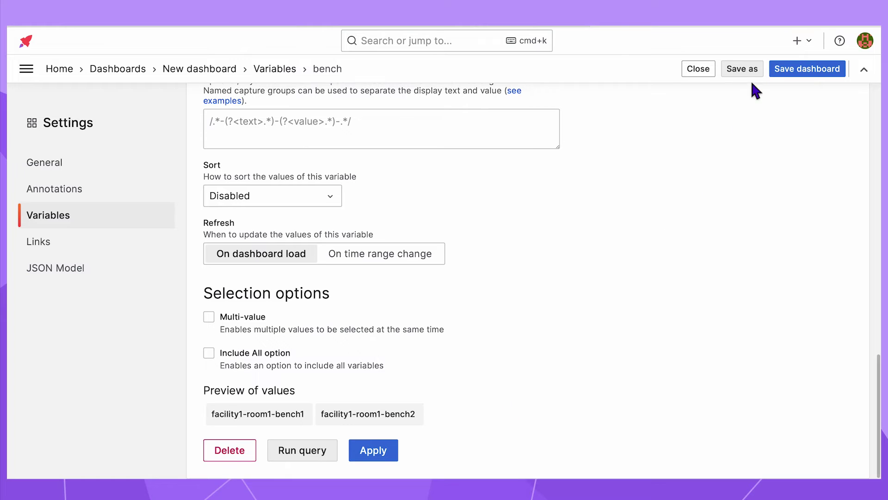
click(810, 69)
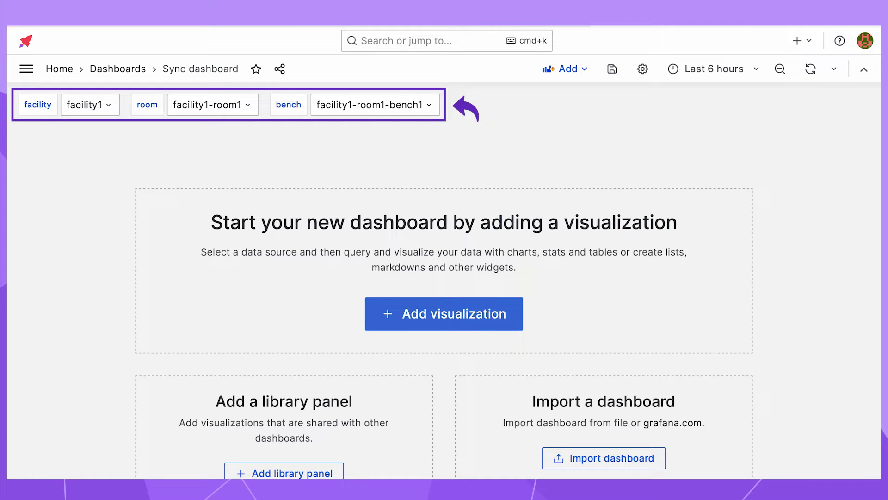
Pick facility2, facility2-room2 and facility2-room2-bench2 in the facility, room and bench dropdowns.
click(109, 109)
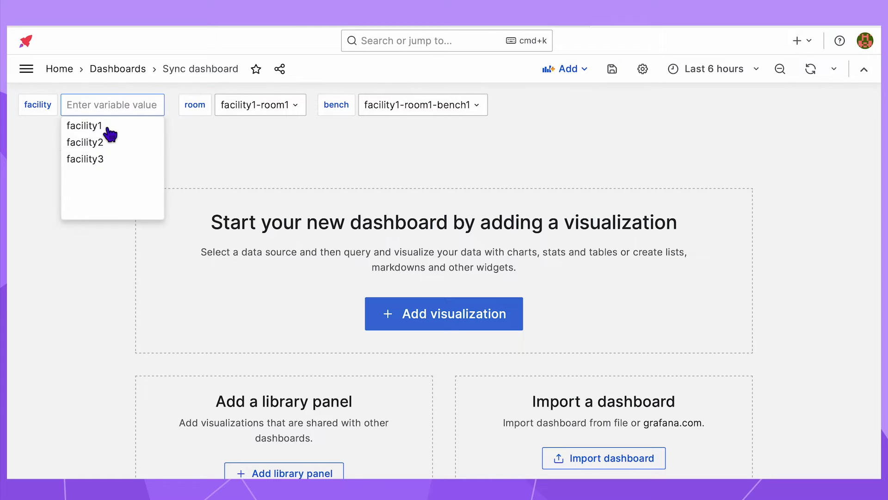
click(105, 142)
click(254, 107)
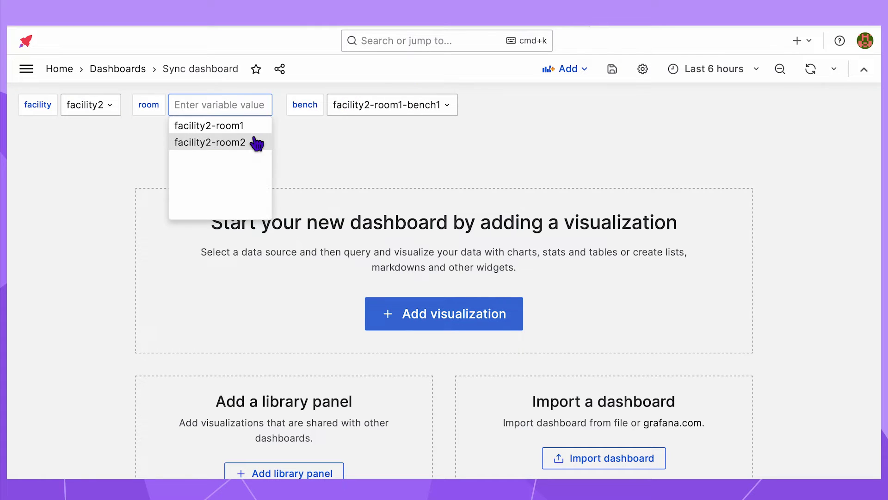
click(254, 143)
click(442, 111)
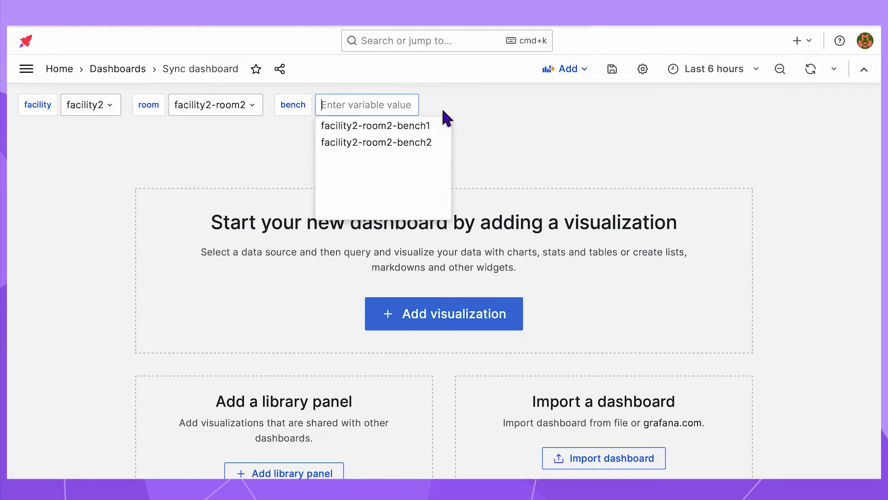
click(437, 147)
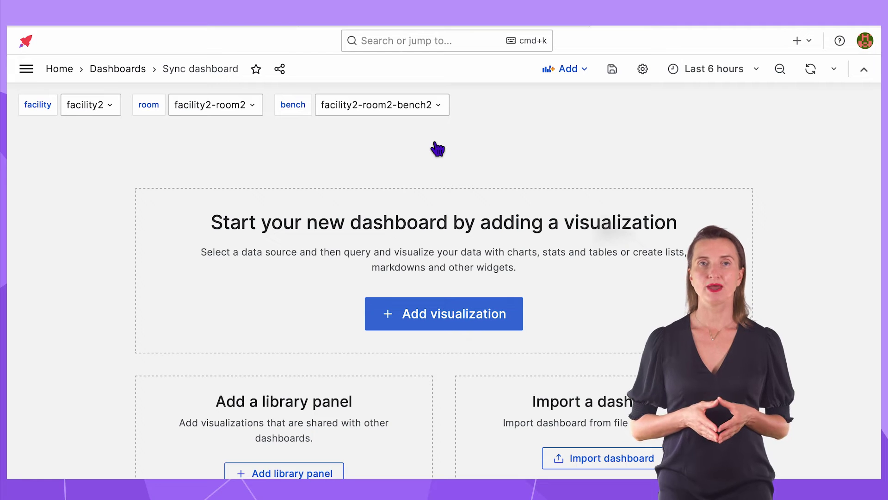
Add a new visualization panel using Data Manipulation.
click(574, 71)
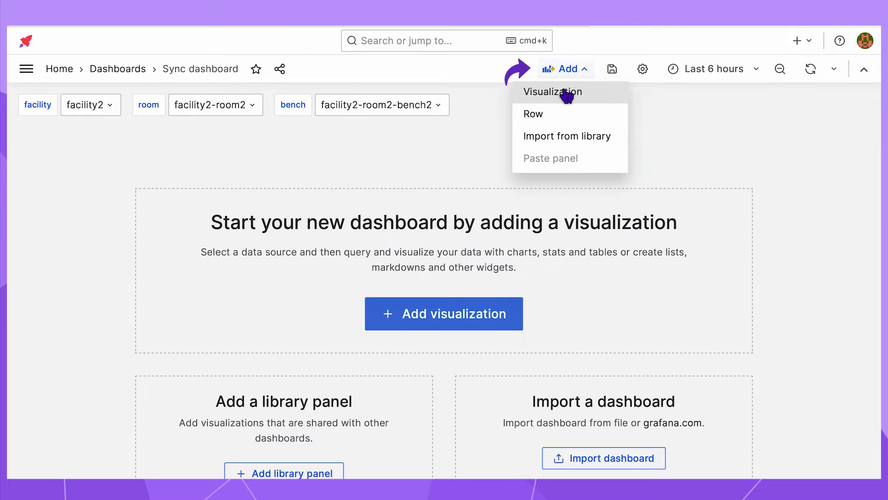
click(567, 93)
text(data)
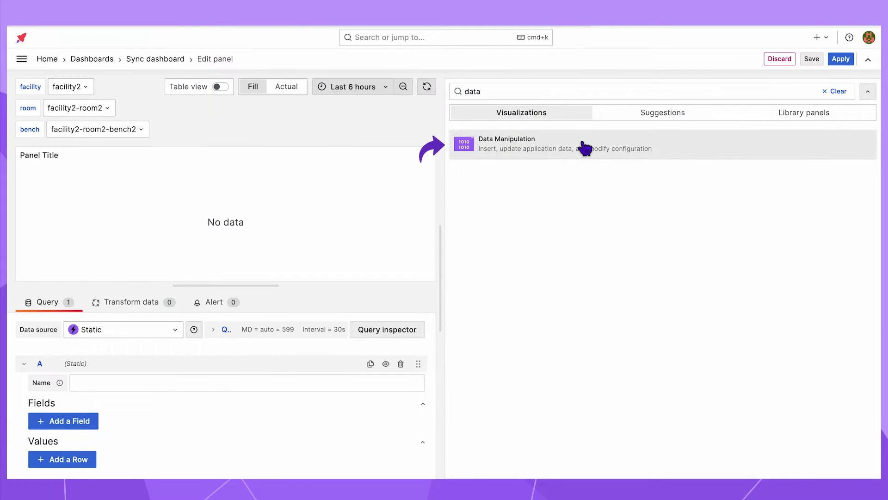
click(585, 148)
Add a facility select element labelled 'Facility name' with label width 12.
click(520, 244)
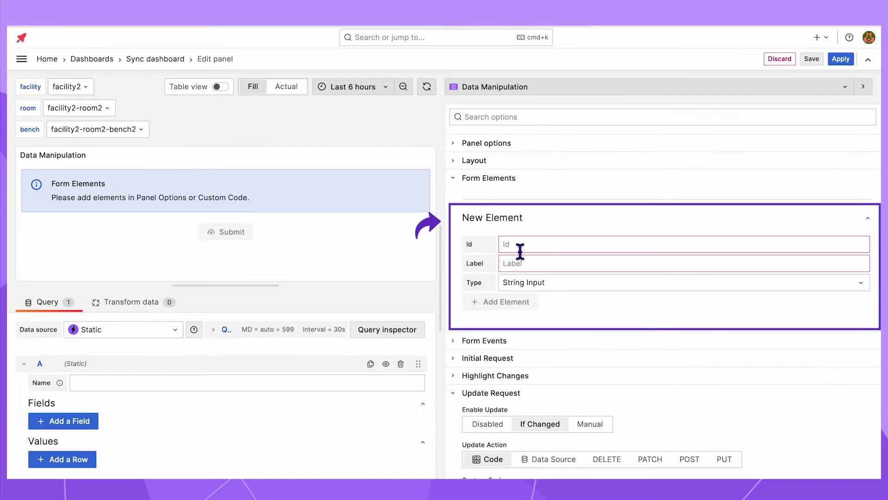
text(facility)
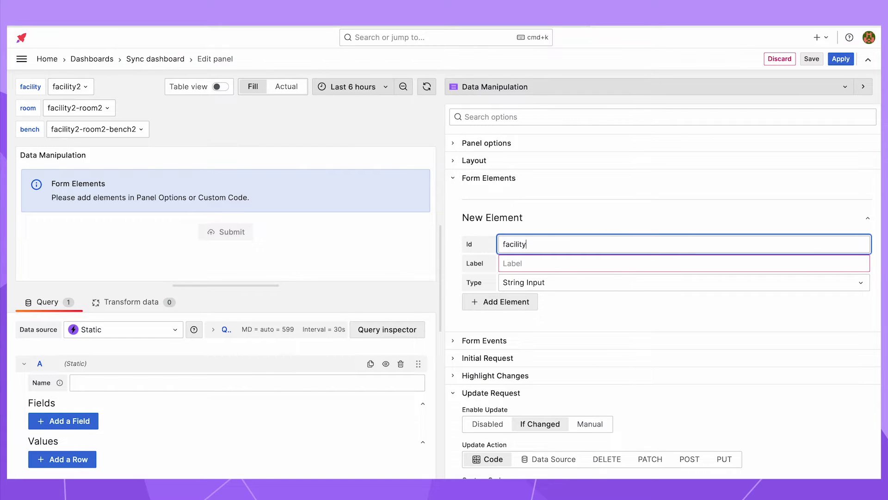
click(563, 263)
text(Facility name)
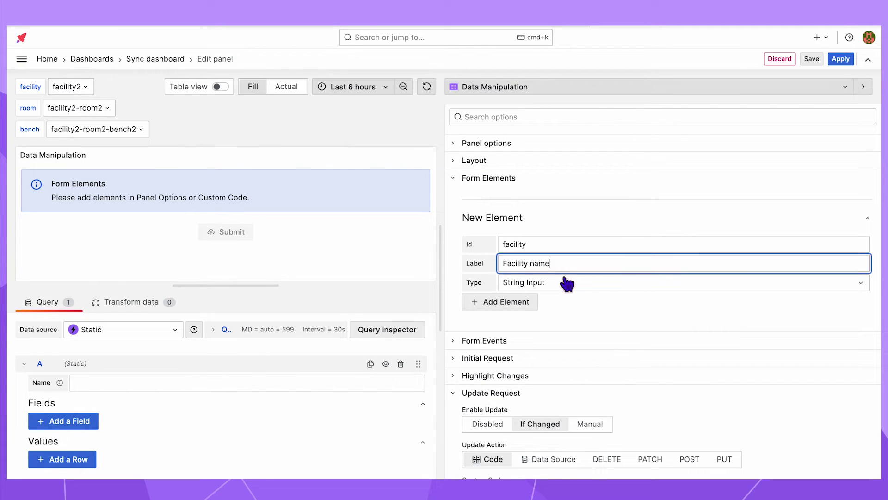
click(567, 282)
text(se)
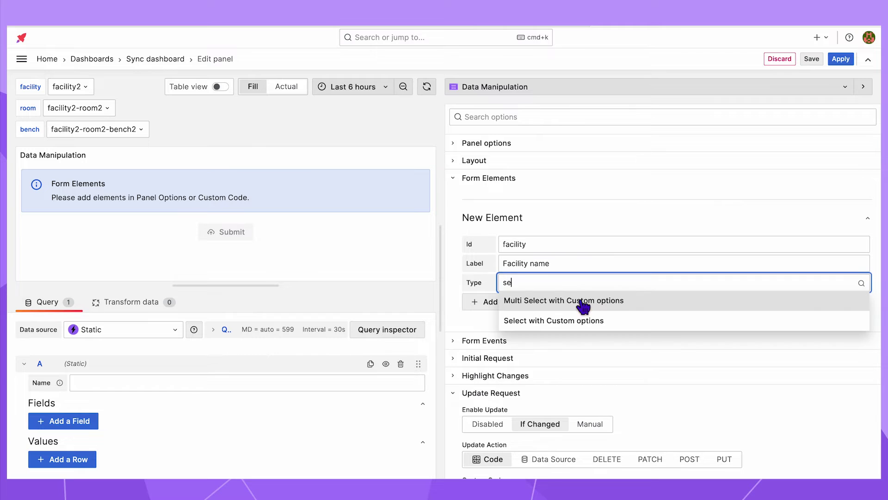
click(621, 328)
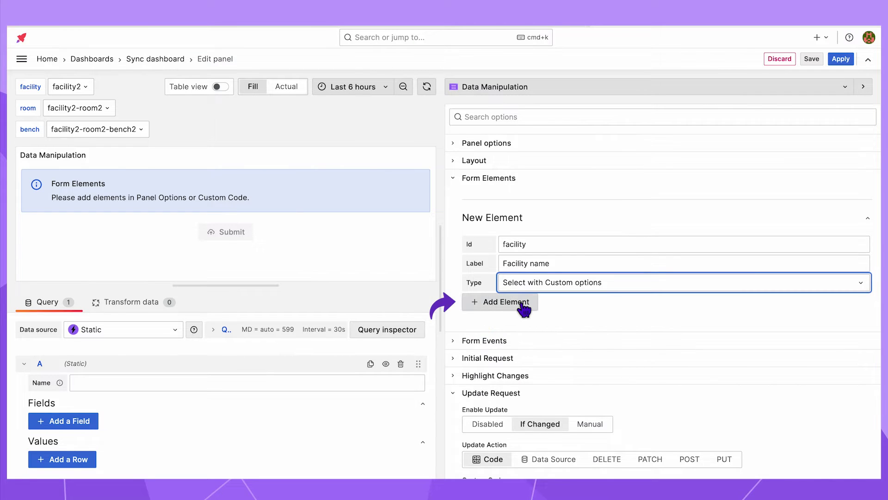
click(507, 302)
click(469, 198)
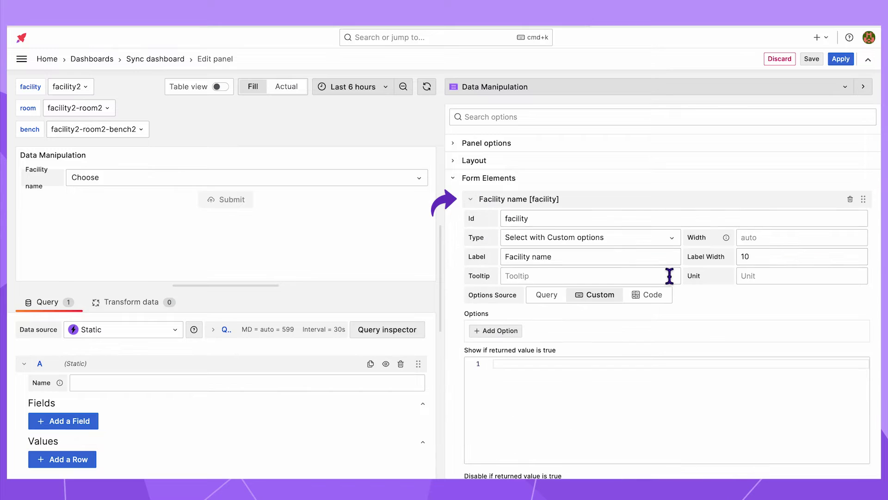
click(802, 264)
key(BackSpace)
text(2)
click(779, 278)
click(470, 200)
Add a room select element labelled 'Room name' with label width 12.
click(564, 261)
text(room)
key(Tab)
text(Room name)
click(588, 299)
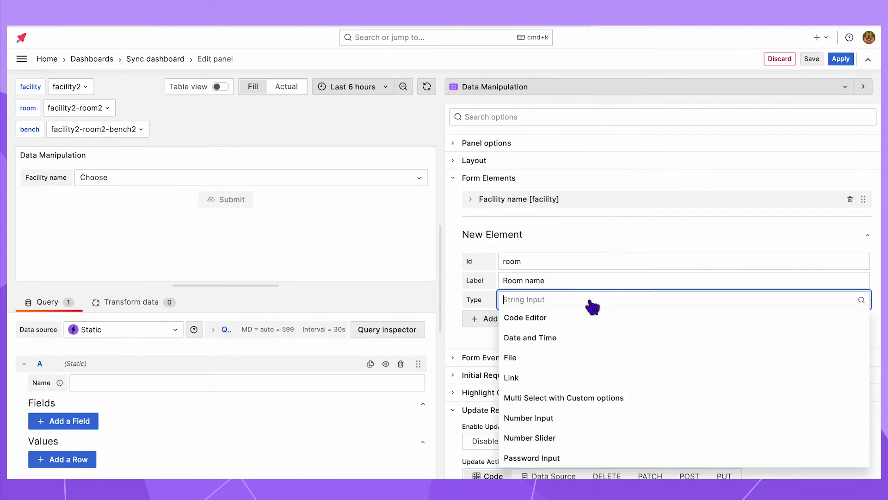
click(546, 463)
click(506, 318)
click(470, 221)
click(767, 283)
key(BackSpace)
text(2)
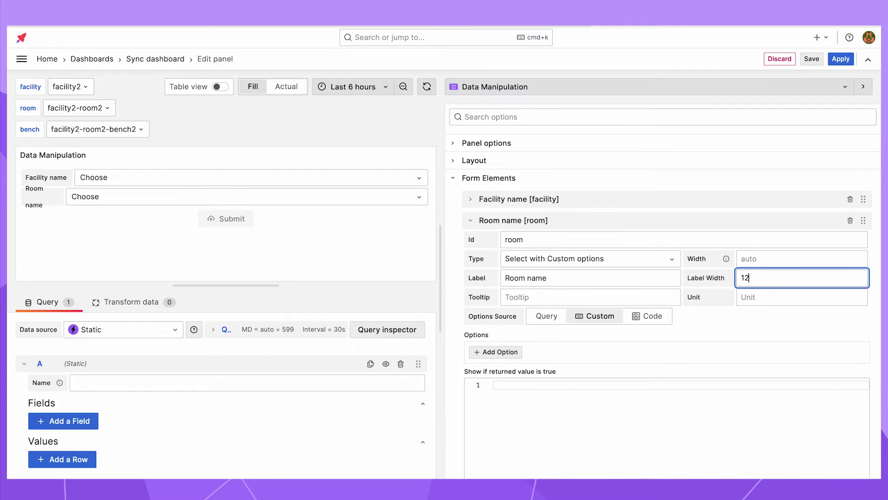
click(472, 221)
Add a bench select element labelled 'Bench name' with label width 12, then save.
click(525, 283)
text(bench)
key(Tab)
text(Bench name)
key(Tab)
text(sel)
click(527, 357)
click(506, 339)
click(470, 241)
click(762, 304)
key(BackSpace)
text(2)
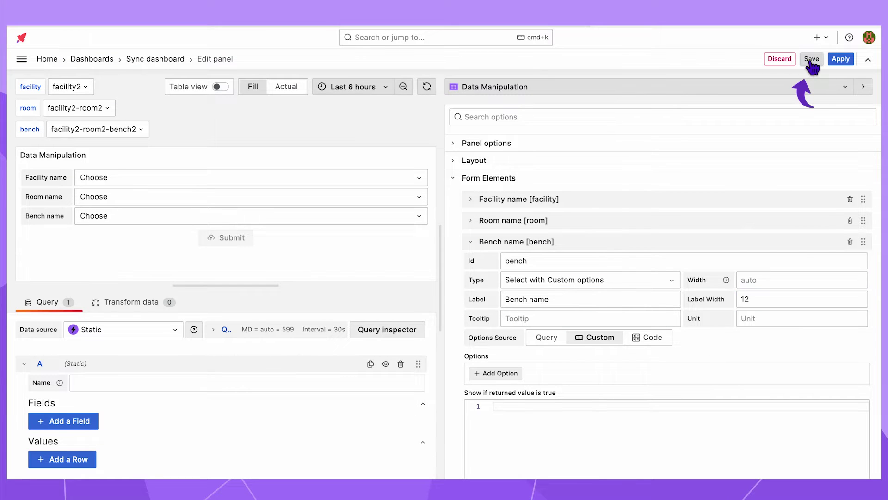
click(812, 59)
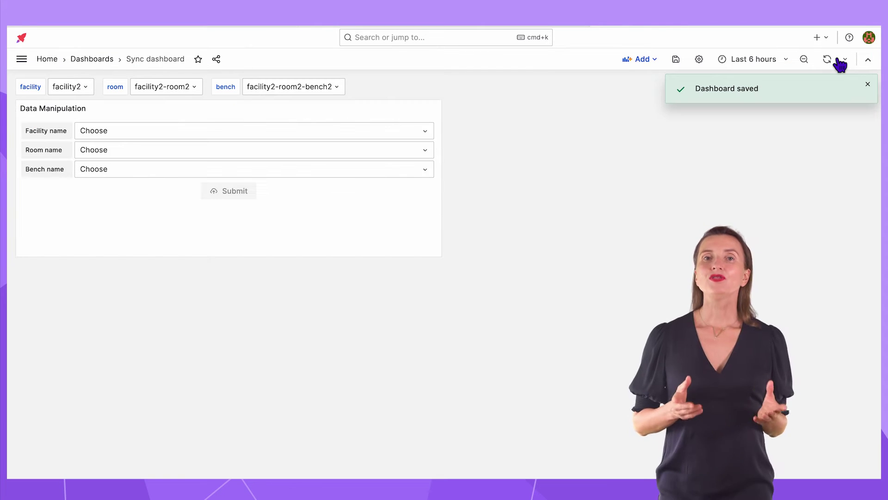
Check that the Facility, Room and Bench name selects show no options, then edit the panel.
click(428, 132)
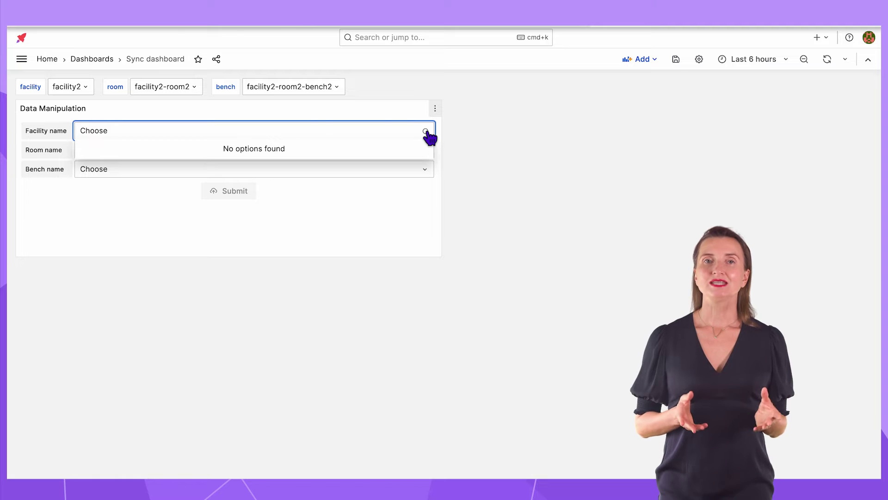
click(428, 134)
click(430, 151)
click(431, 153)
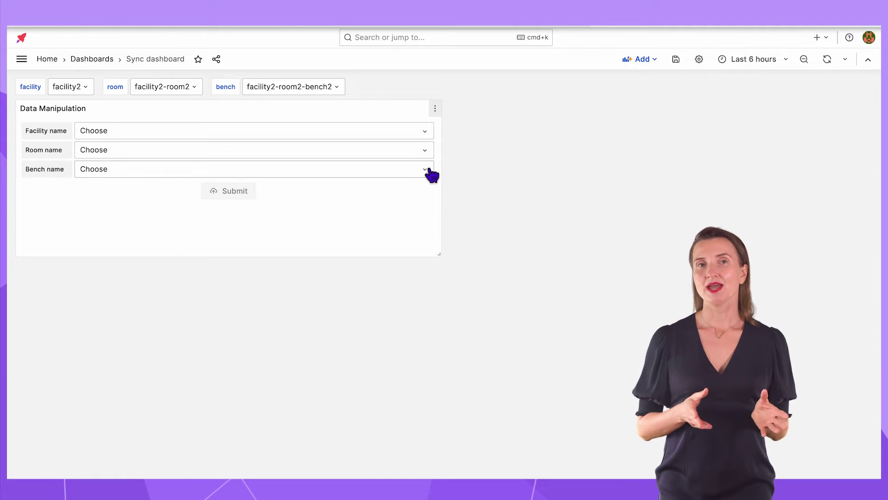
click(431, 172)
click(430, 176)
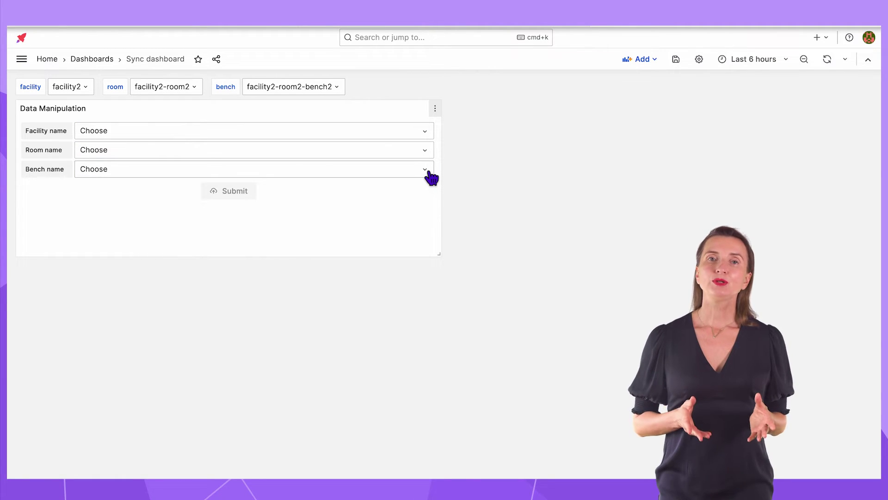
click(434, 108)
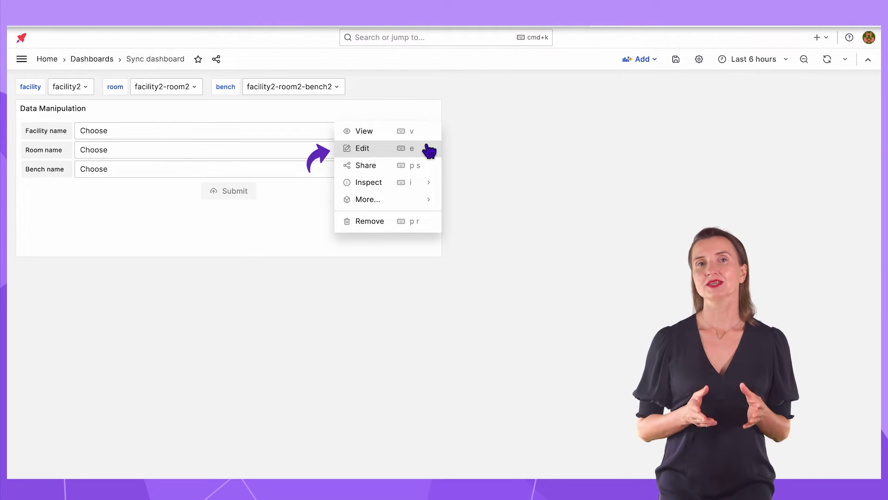
click(429, 150)
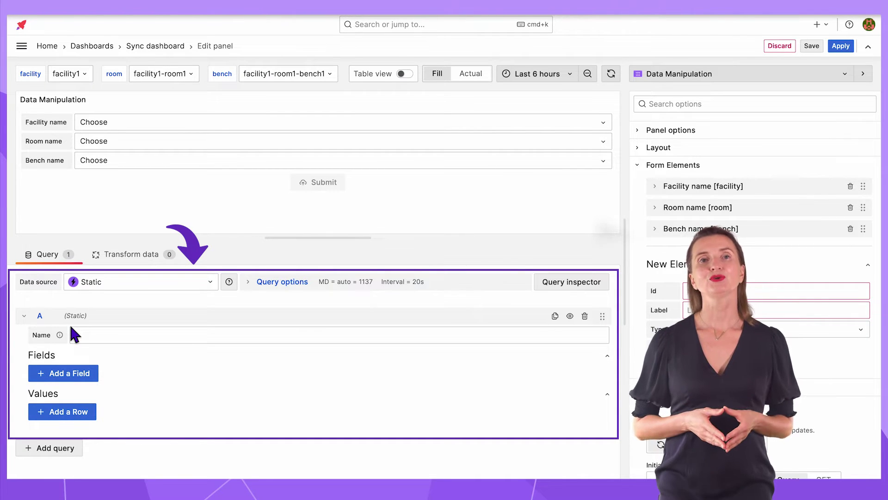
Name the static query Facility Options and add Value and Label fields.
click(40, 315)
text(Facility Options)
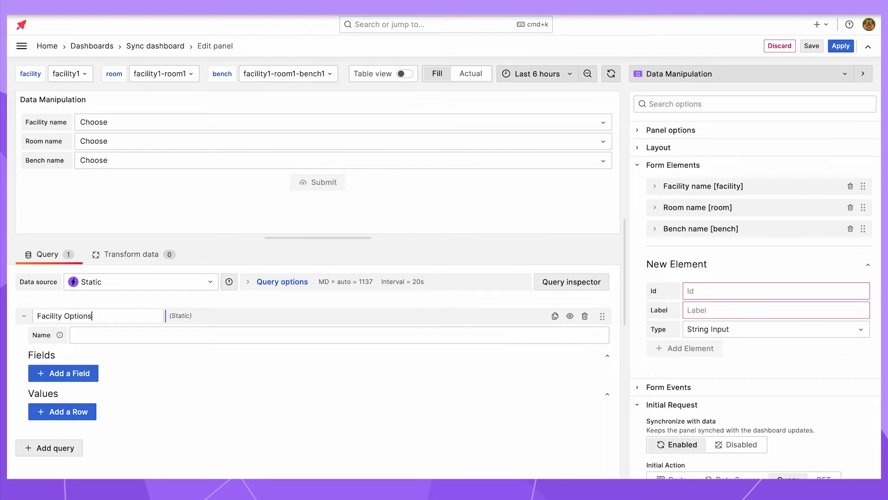
click(172, 334)
key(ctrl+v)
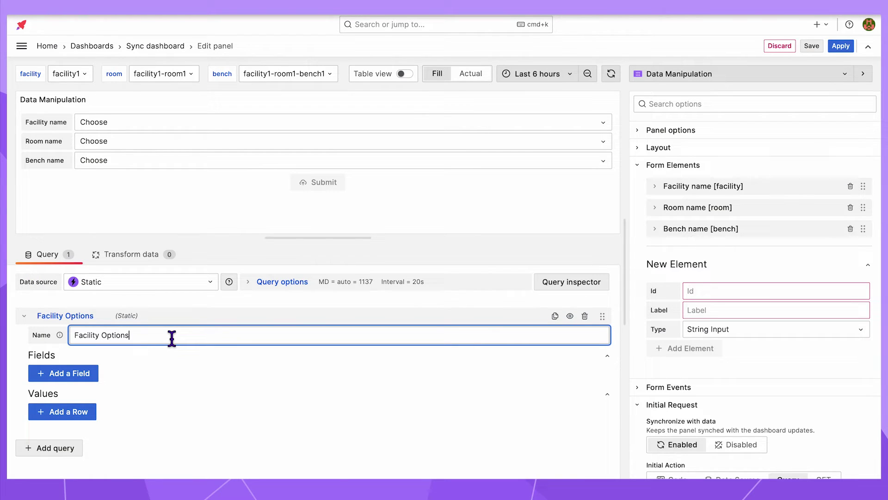
click(86, 376)
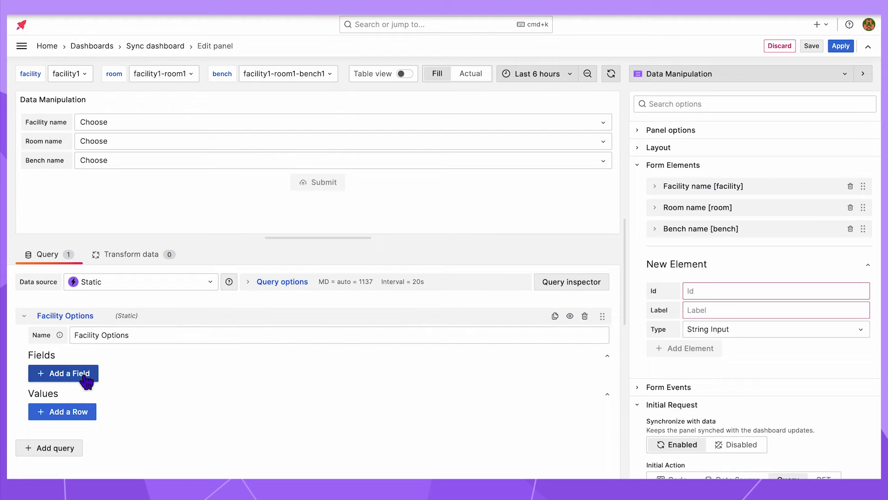
text(Value)
click(109, 342)
text(Label)
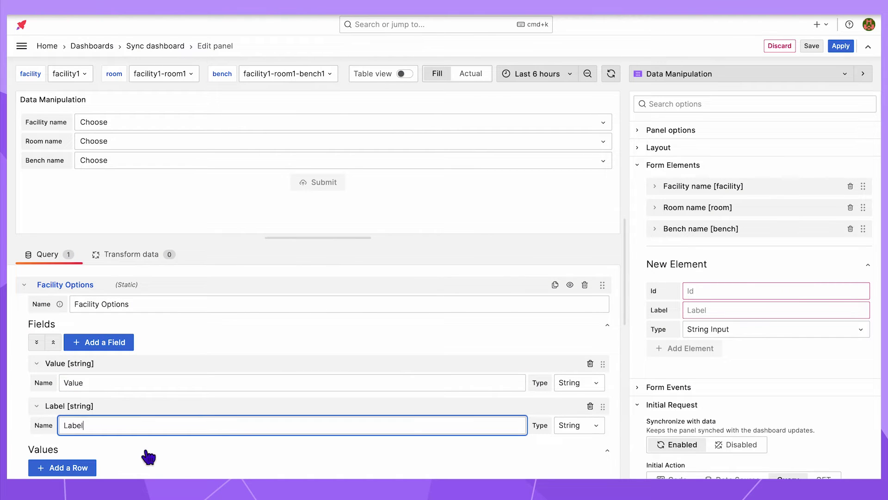
Add rows facility1, facility2 and facility3, each labelled with its own value, then add a new query.
scroll(163, 436, down, 2)
click(86, 425)
text(facility)
key(Tab)
text(facility1)
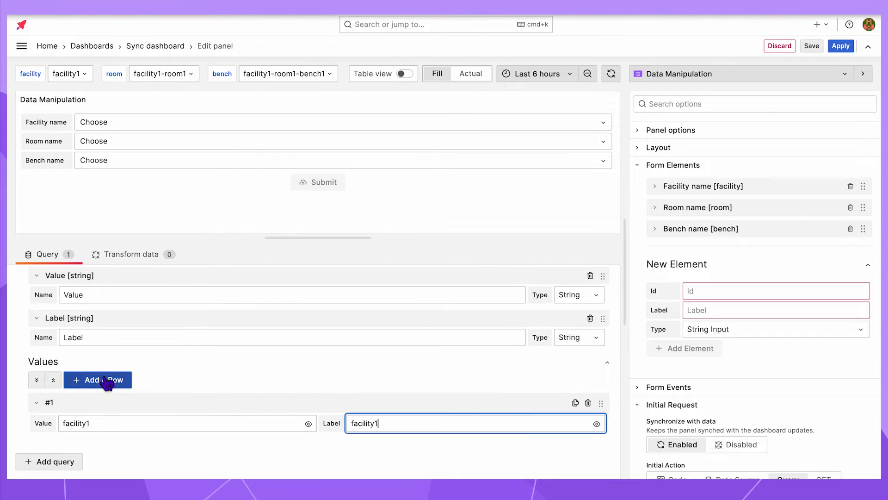
click(102, 378)
click(118, 422)
text(facility2)
key(Tab)
text(facility2)
click(97, 335)
text(facility3)
key(Tab)
text(facility3)
click(65, 462)
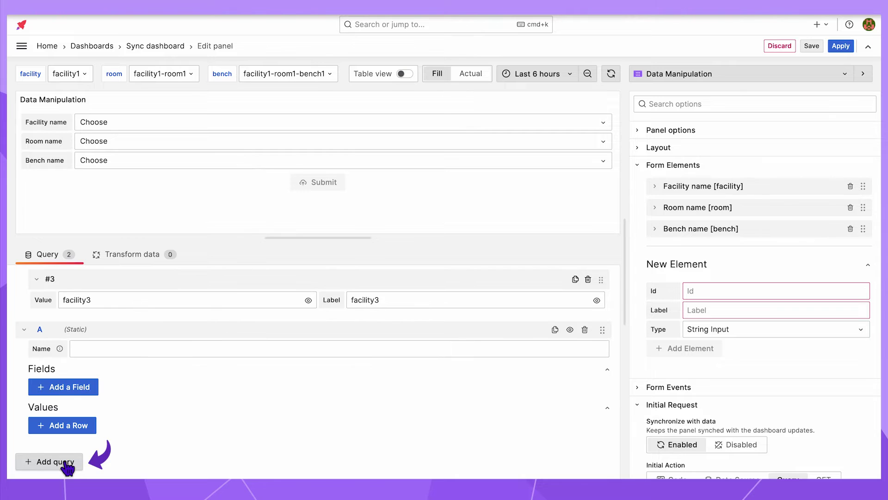
Name the new query Room Options and give it Value and Label fields.
click(43, 330)
text(Room Options)
key(ctrl+a)
key(ctrl+c)
key(Tab)
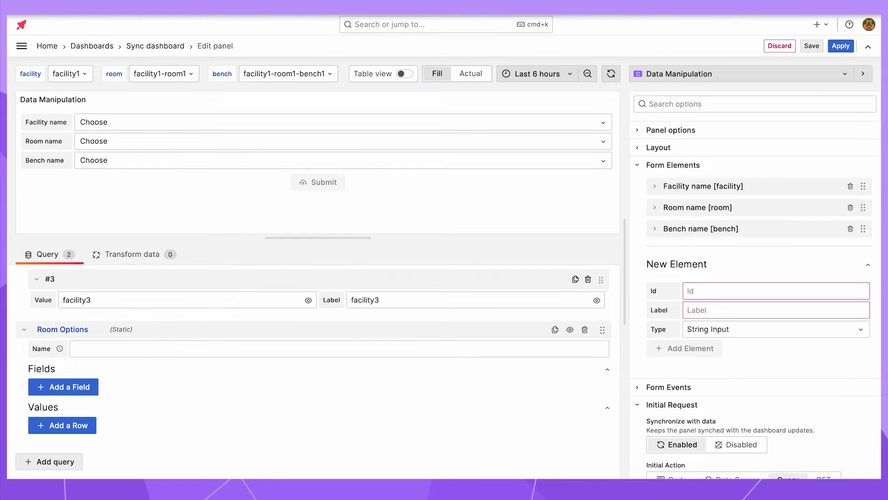
key(ctrl+v)
click(80, 393)
text(Value)
key(Return)
text(Label)
Add rows $facility-room1 and $facility-room2, each labelled with its own value.
click(75, 427)
text($facil)
key(ctrl+a)
key(ctrl+c)
key(Tab)
key(ctrl+v)
click(118, 381)
text($facil)
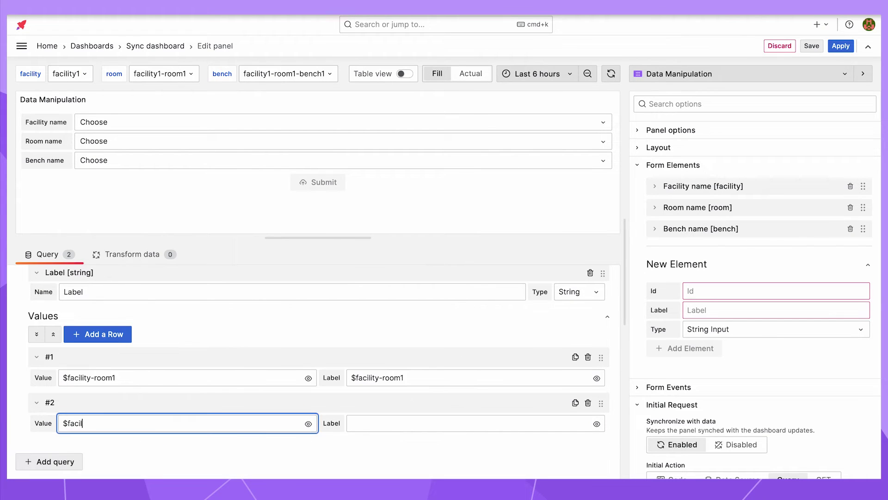
text(ity-room2)
key(ctrl+a)
key(ctrl+c)
key(Tab)
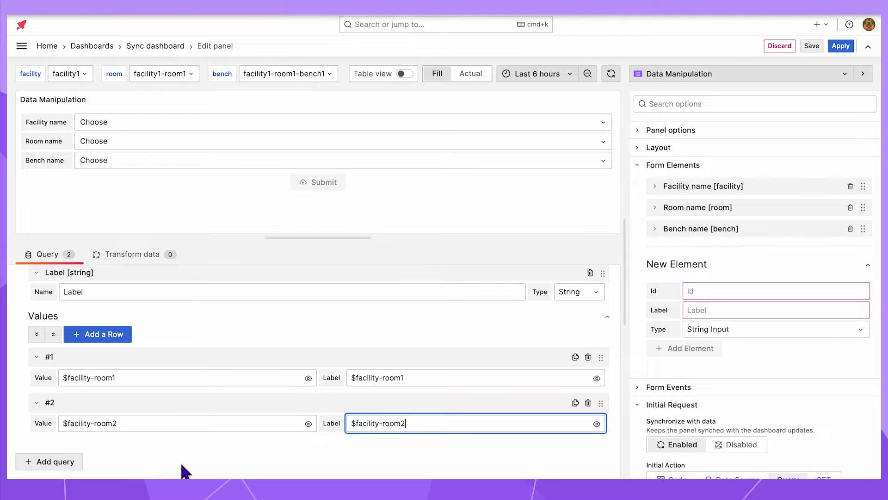
Add another static query named Bench Options.
click(74, 461)
text(Bench Options)
key(ctrl+a)
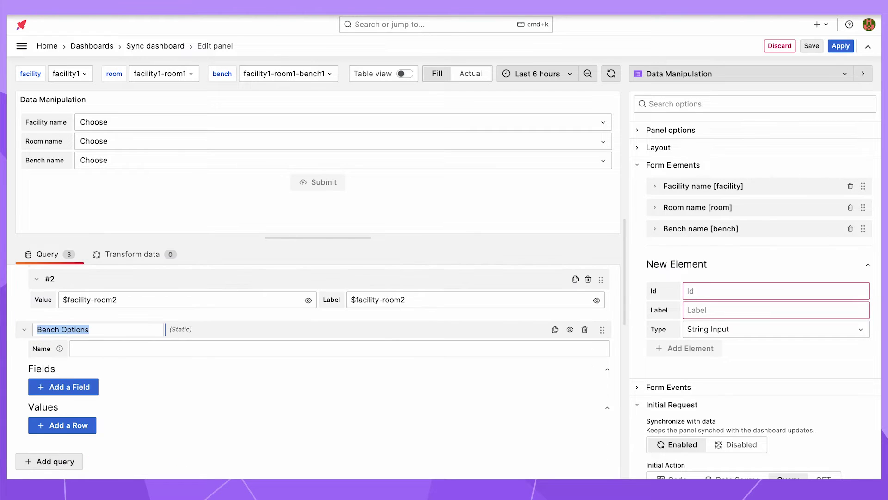
Set the Bench Options query's Name and add Value and Label fields.
key(ctrl+c)
key(Tab)
key(ctrl+v)
click(89, 390)
text(Value)
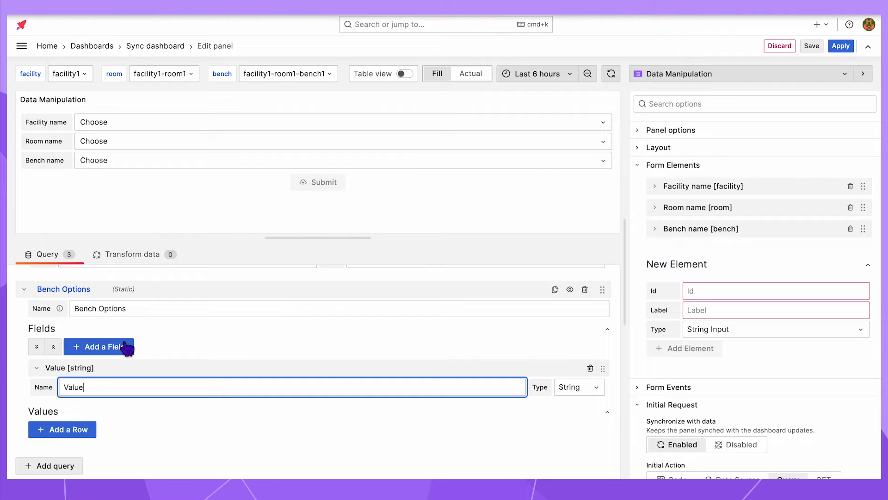
click(126, 347)
click(119, 424)
scroll(145, 466, down, 1)
text(Label)
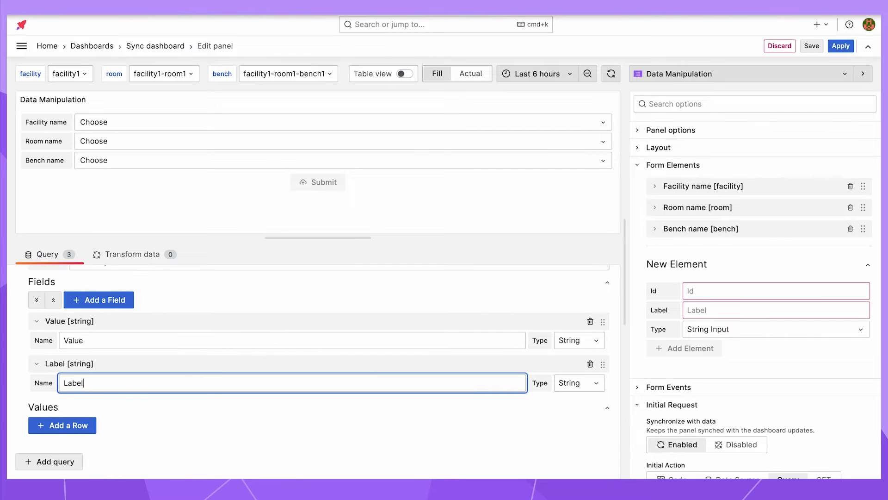
Add rows $room-bench1 and $room-bench2, each labelled with its own value.
click(85, 424)
click(143, 424)
text($room-bench1)
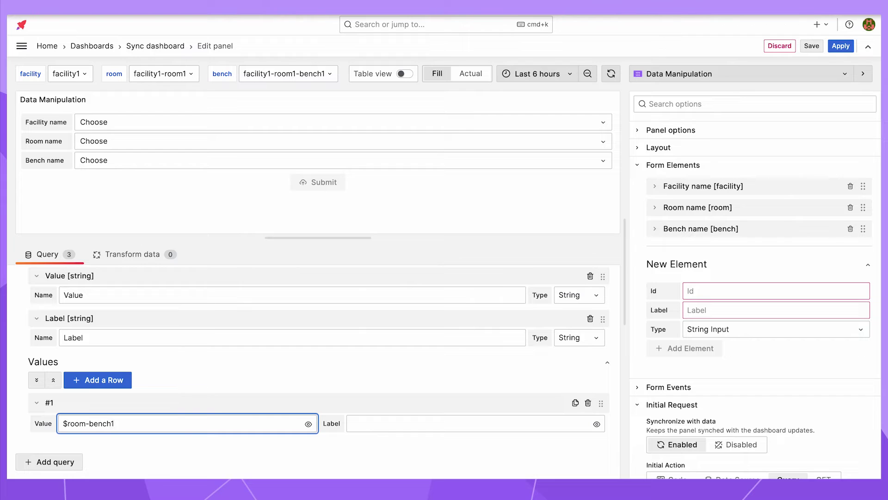
click(352, 423)
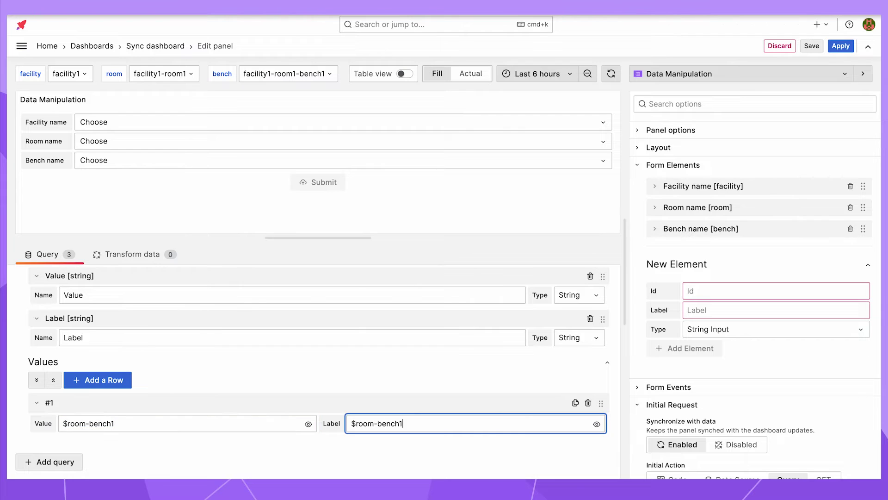
click(109, 382)
text($room-bench2)
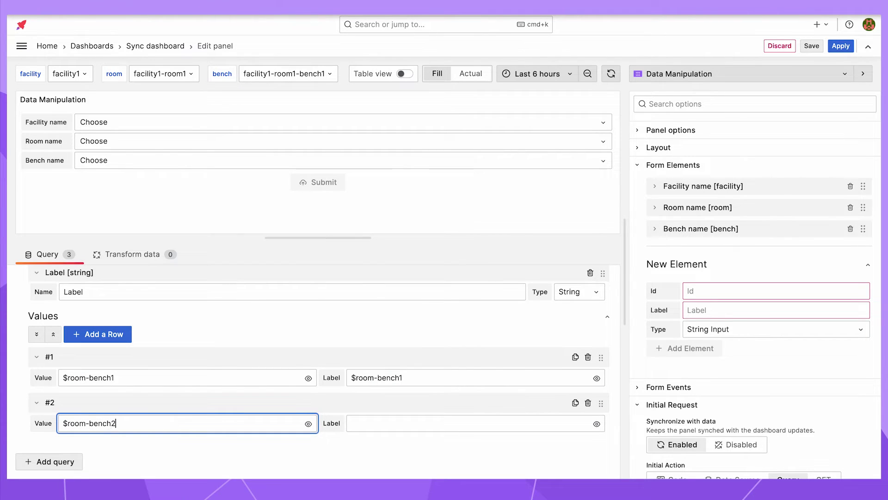
click(351, 423)
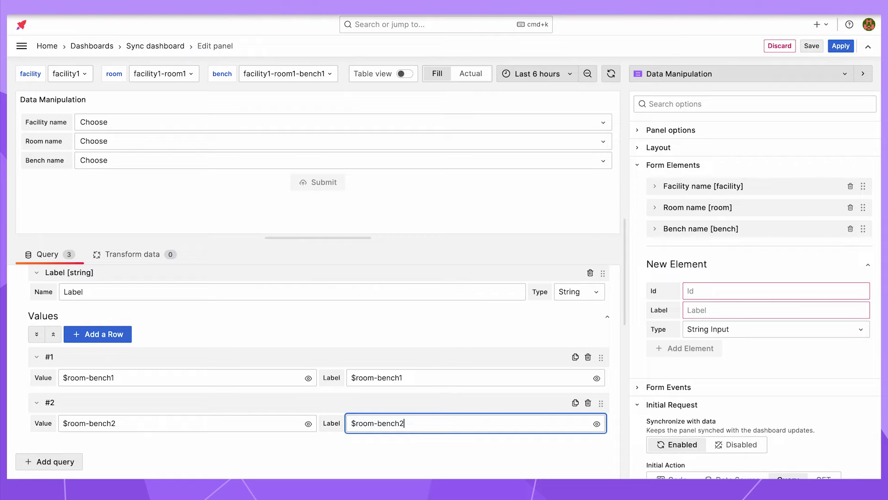
click(405, 75)
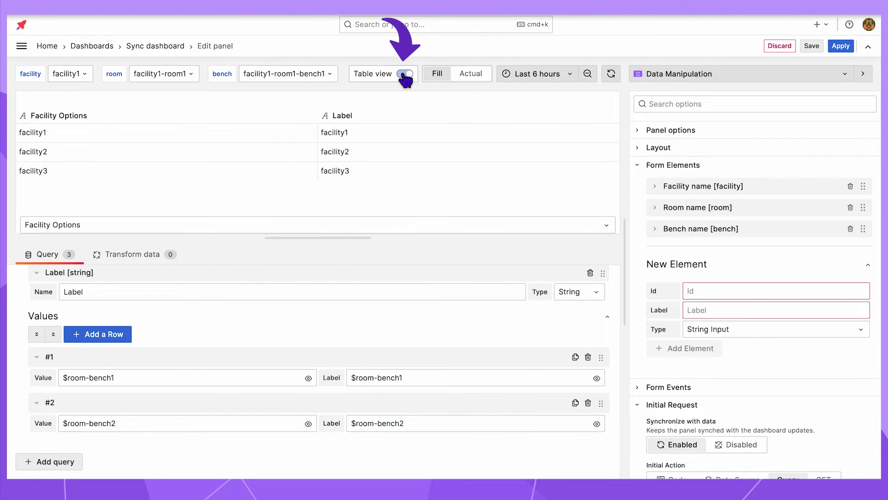
Preview Facility, Room, then Bench Options in the table view and widen the options pane.
click(388, 234)
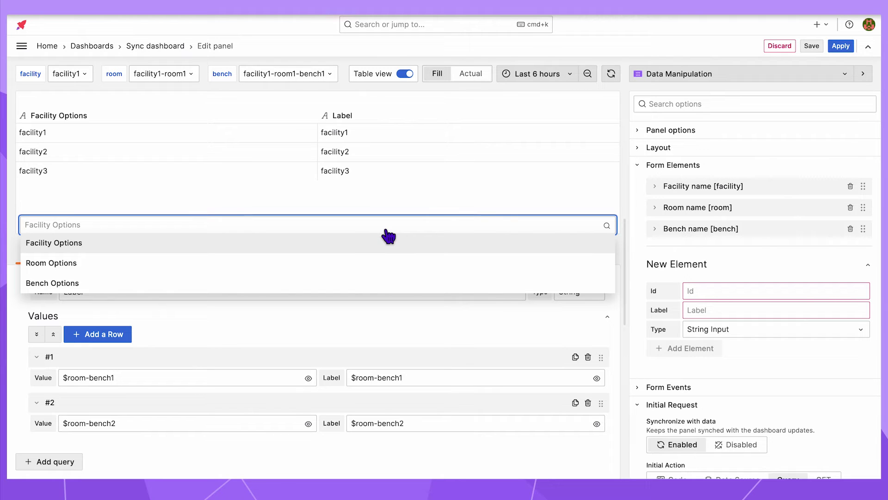
click(336, 245)
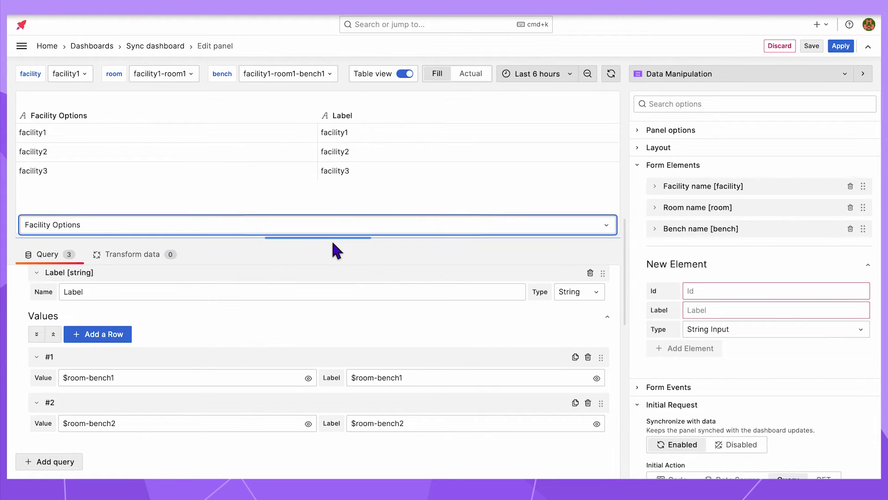
click(333, 231)
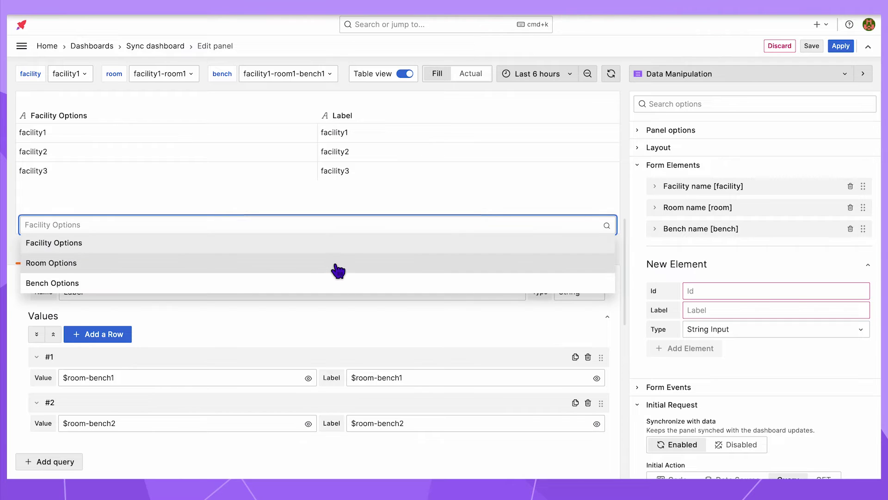
click(337, 268)
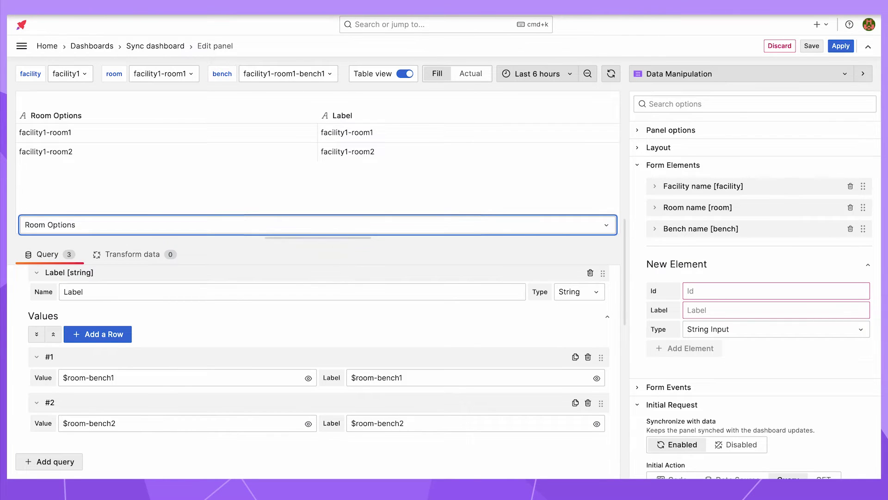
click(339, 231)
click(340, 283)
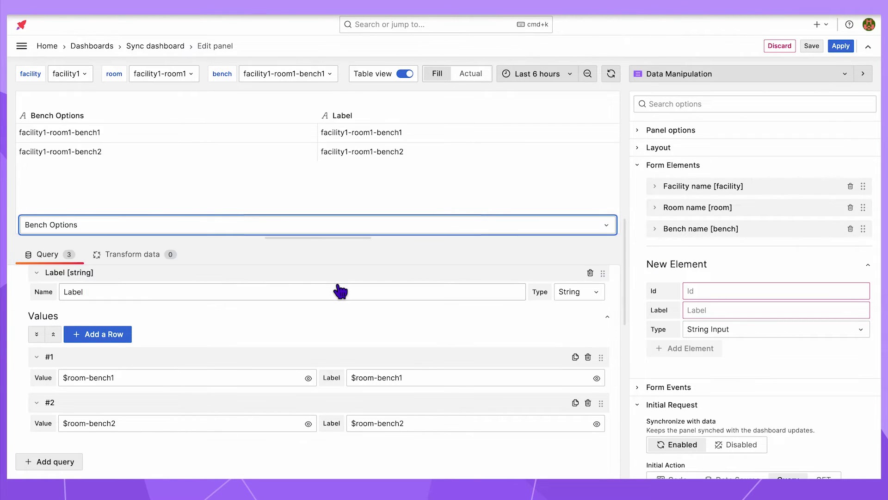
drag(625, 273, 467, 286)
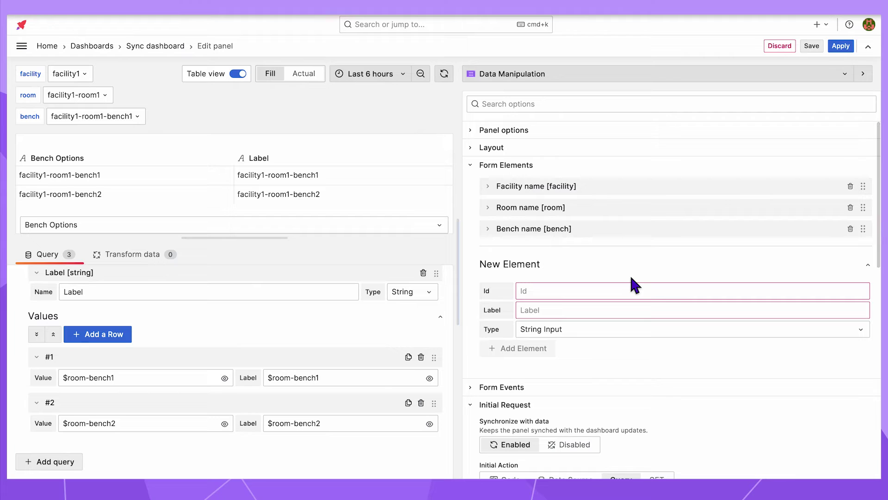
Source the Facility name select from Facility Options:Value and Facility Options:Label.
click(487, 186)
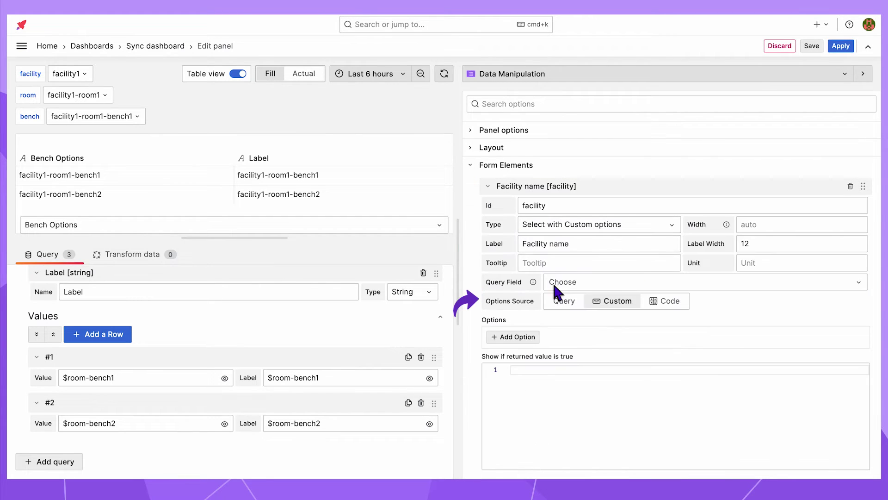
click(558, 302)
click(616, 320)
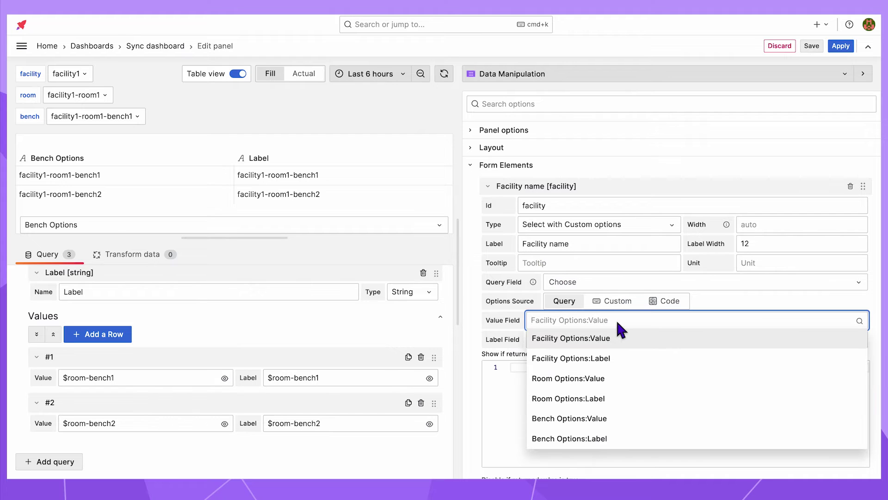
click(623, 336)
click(623, 340)
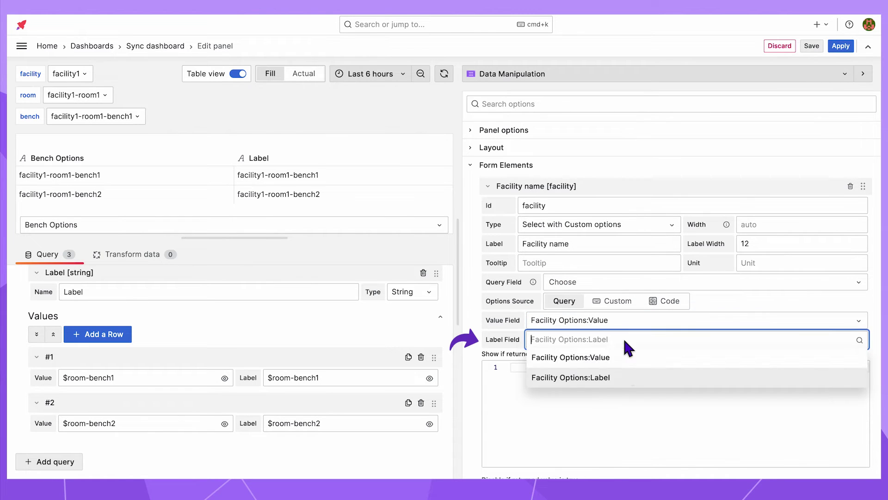
click(628, 376)
click(488, 185)
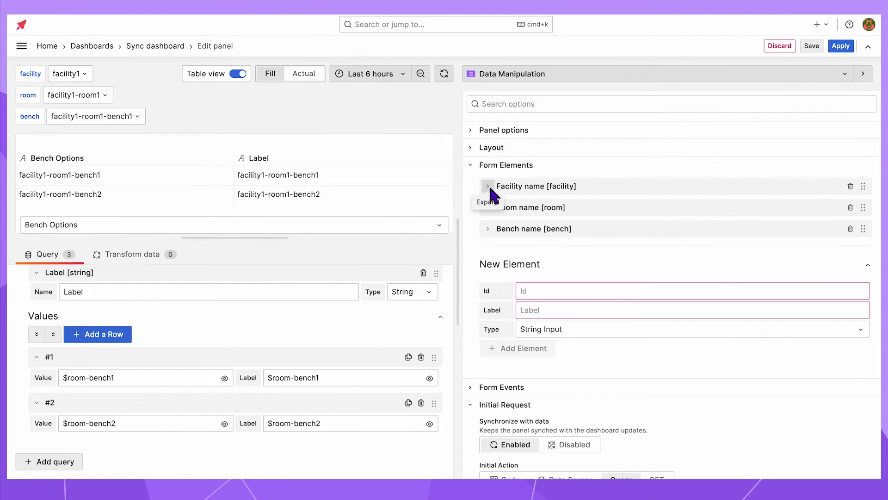
Source the Room name select from Room Options:Value and Room Options:Label.
click(488, 207)
click(562, 322)
click(612, 339)
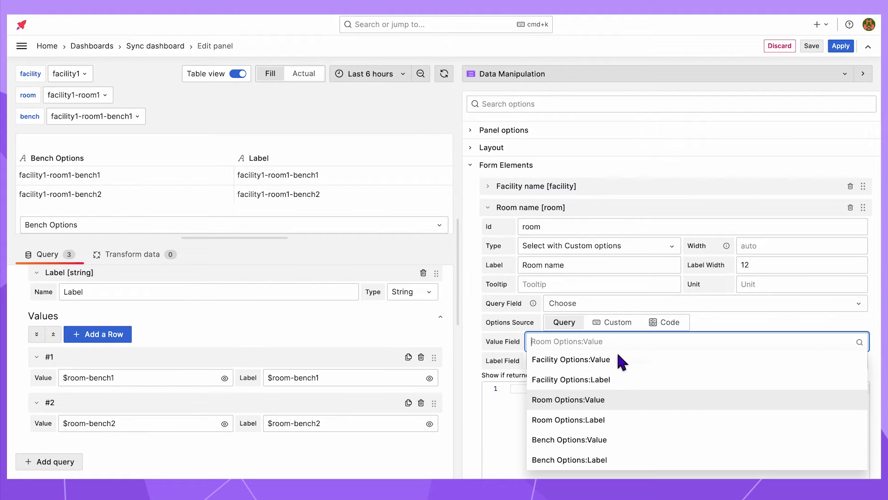
click(628, 400)
click(630, 361)
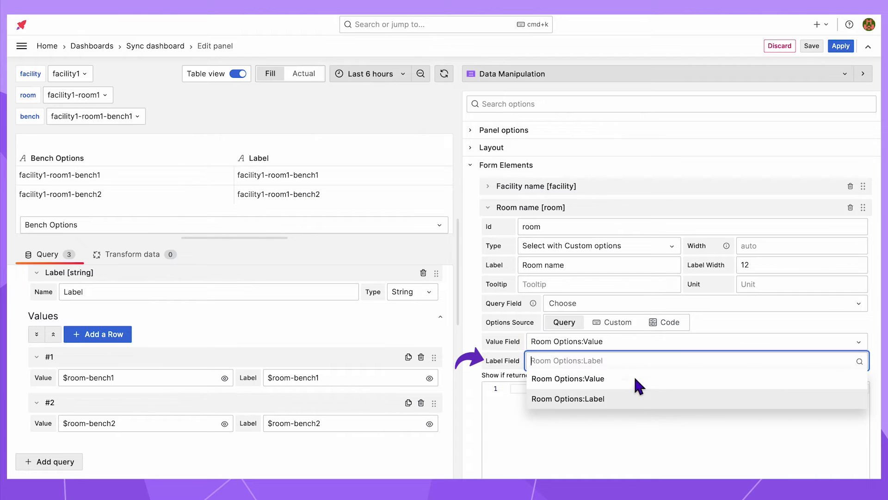
click(634, 396)
click(489, 207)
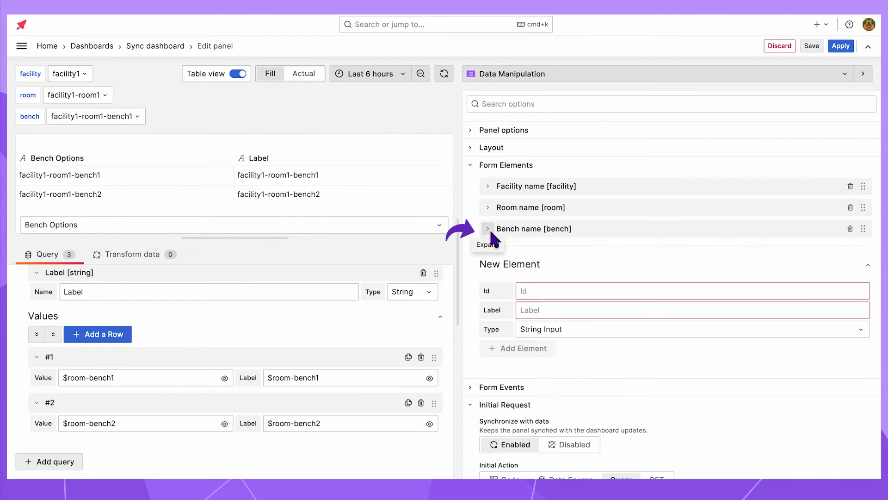
Source the Bench name select from Bench Options:Value and Bench Options:Label.
click(488, 228)
click(570, 345)
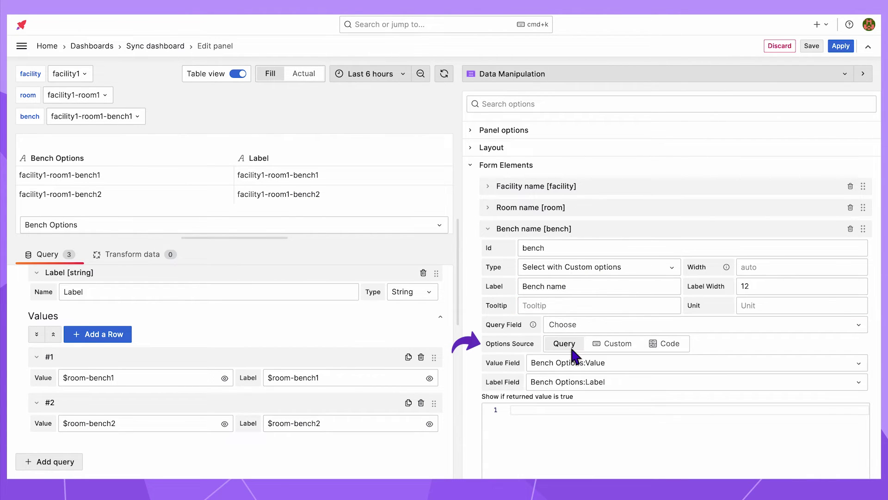
click(620, 365)
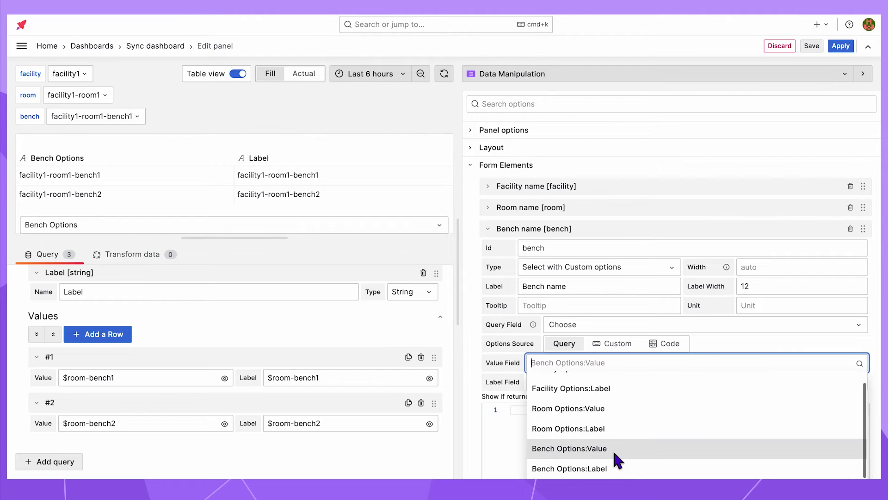
click(612, 448)
click(618, 382)
click(623, 419)
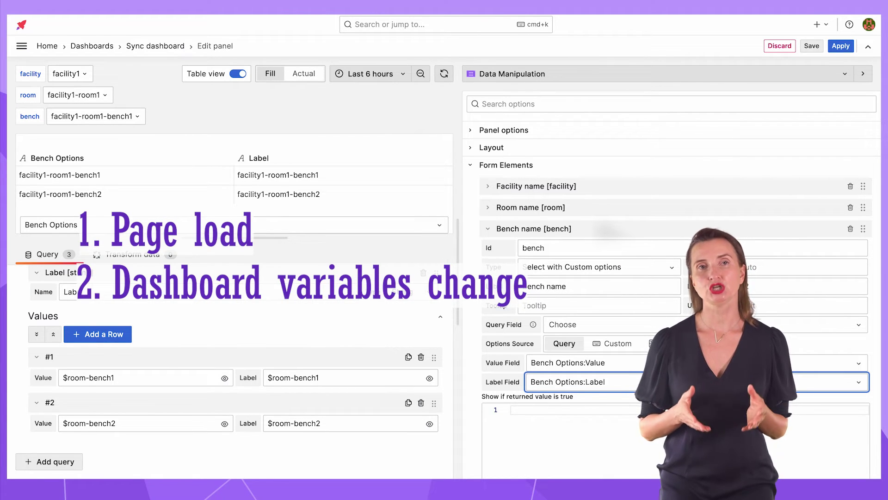
drag(459, 283, 630, 297)
Add an Initial Values static query with facility, room and bench fields.
drag(312, 236, 319, 215)
scroll(28, 291, up, 3)
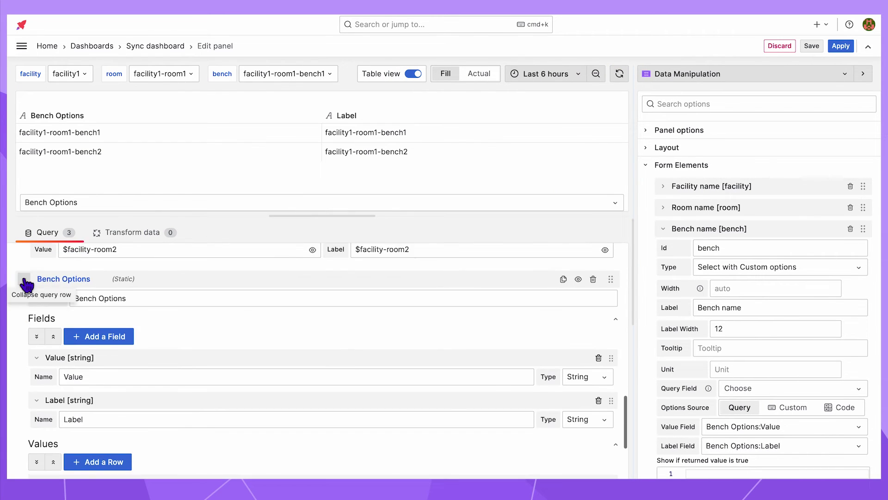
scroll(27, 296, up, 5)
click(23, 280)
click(39, 381)
text(Initial)
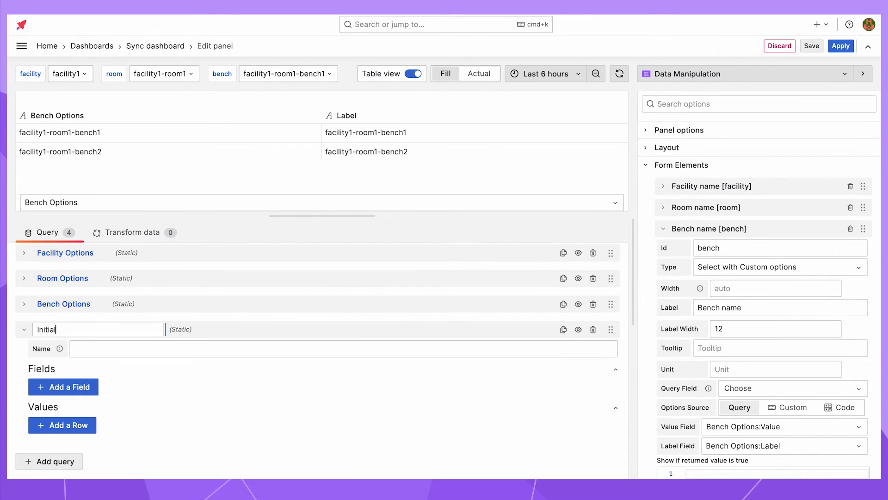
text( Values)
key(Tab)
click(93, 391)
text(facilit)
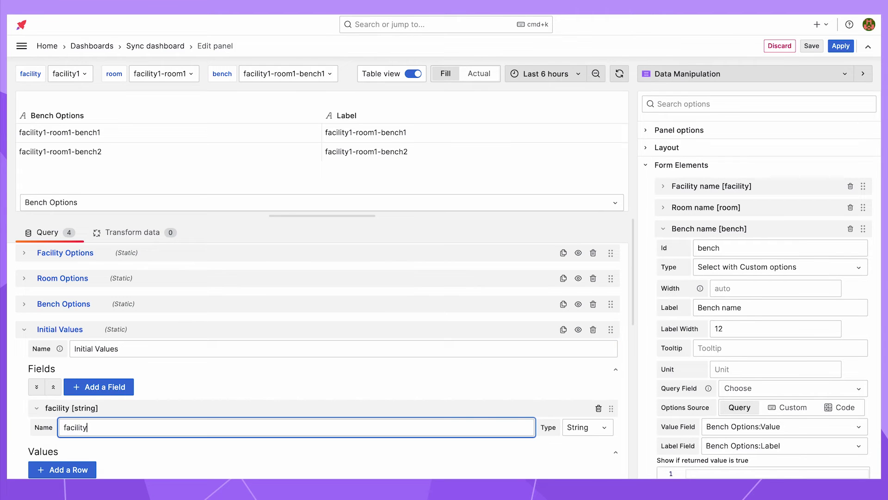
text(y)
scroll(148, 456, down, 1)
click(99, 341)
text(room)
click(111, 300)
text(bench)
Add an Initial Values row holding $facility, $room and $bench.
click(62, 425)
click(139, 423)
text($facility)
click(331, 423)
text($room)
click(523, 423)
text($be)
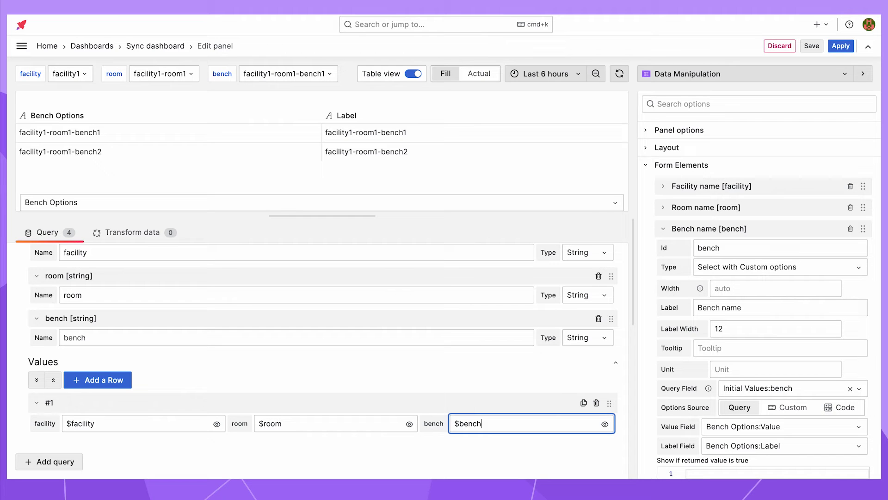
Link the Facility, Room and Bench name elements to Initial Values facility, room and bench.
drag(633, 297, 406, 297)
click(428, 228)
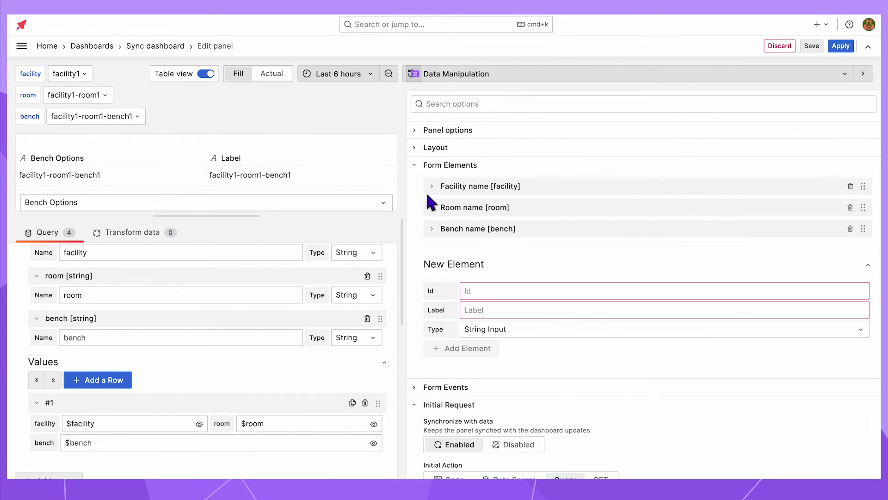
click(444, 165)
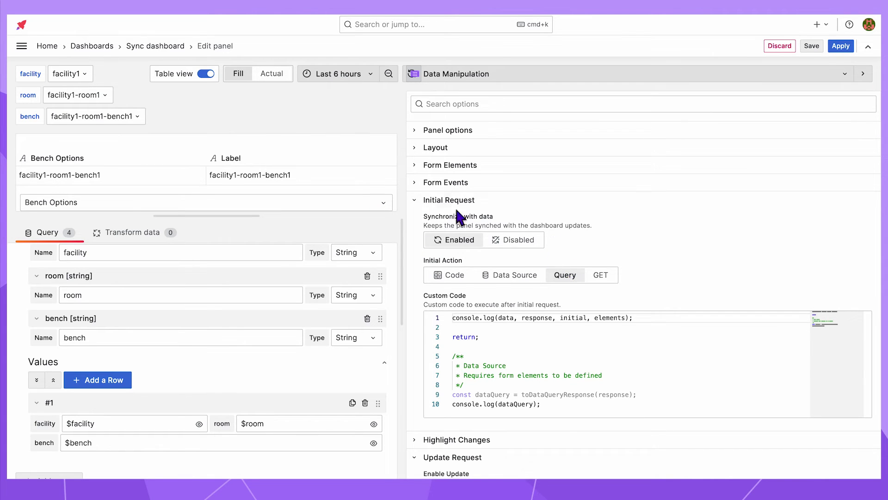
click(446, 164)
click(432, 186)
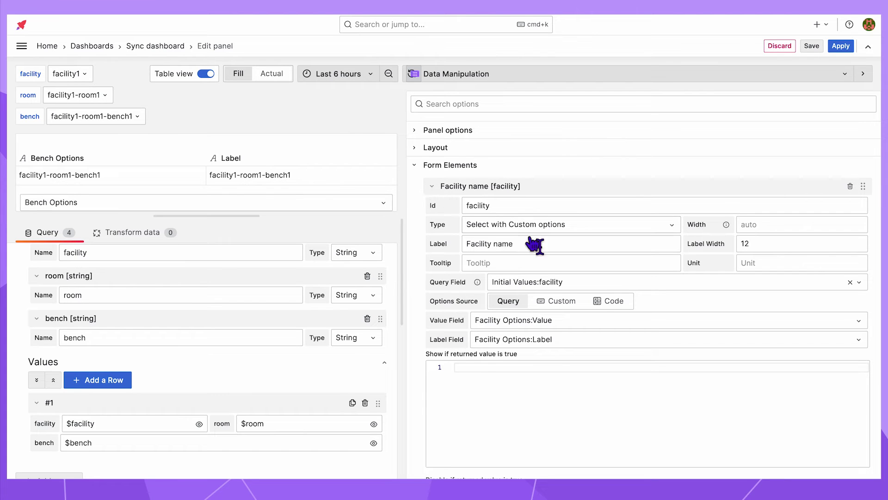
click(620, 283)
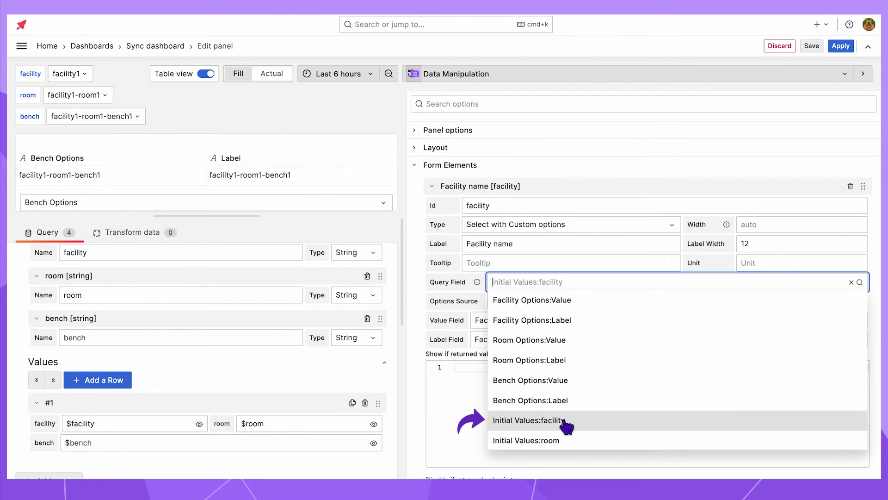
click(432, 186)
click(432, 207)
click(620, 303)
click(432, 208)
click(432, 229)
click(620, 324)
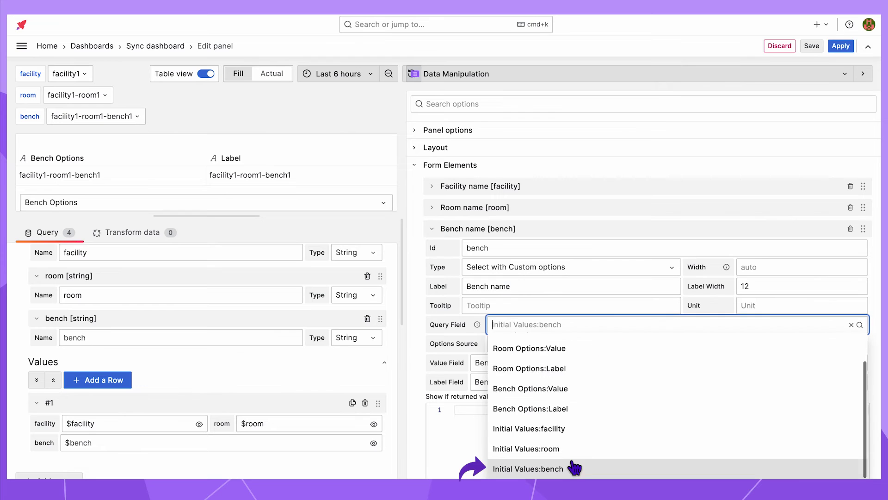
click(577, 469)
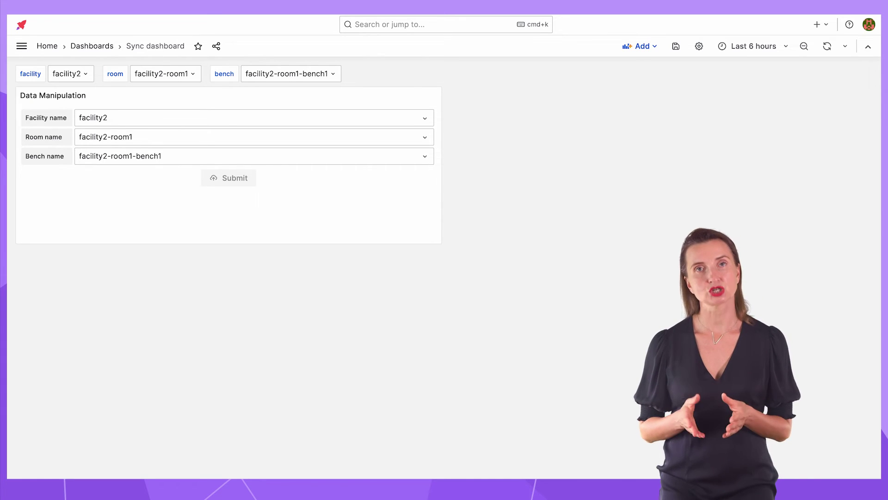
Set the room variable to facility2-room2 and bench to facility2-room2-bench2.
click(194, 75)
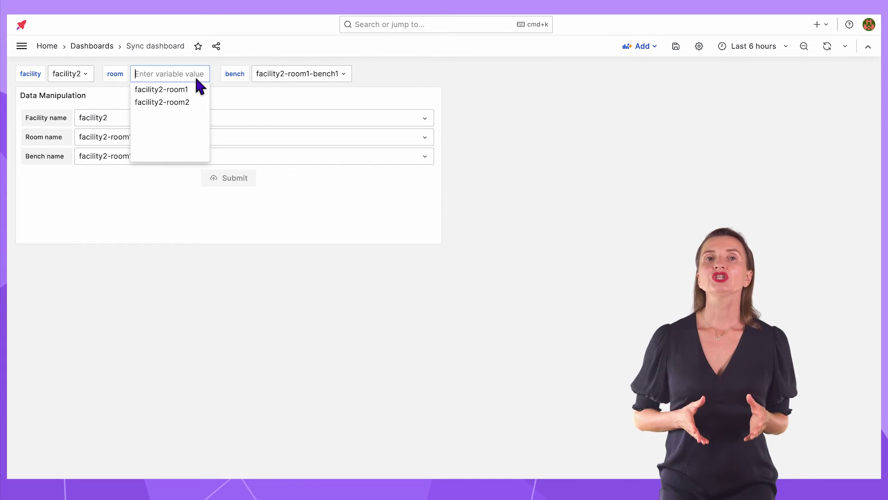
click(194, 101)
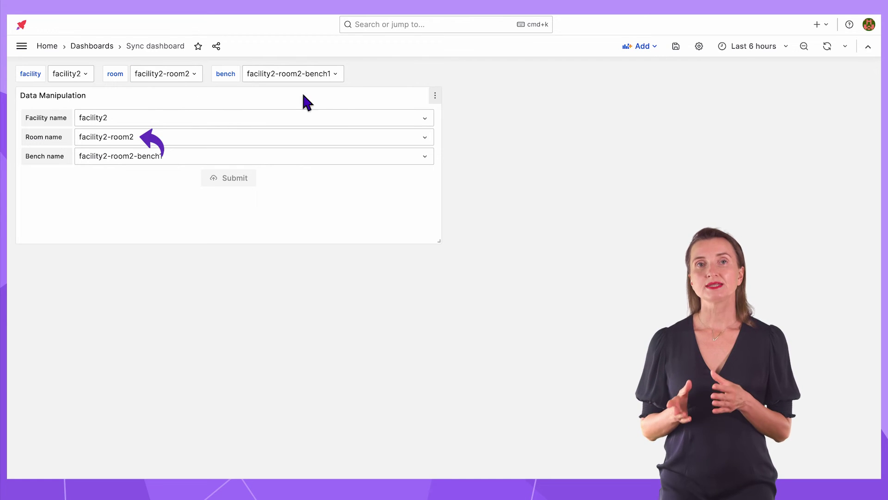
click(342, 77)
click(339, 101)
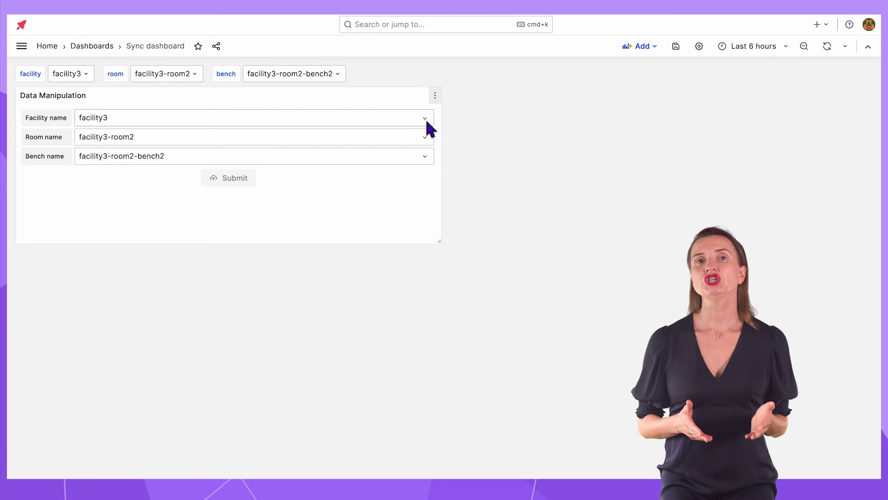
Pick facility1 and facility3-room1 in the form selects, then edit the form panel.
click(424, 118)
click(420, 135)
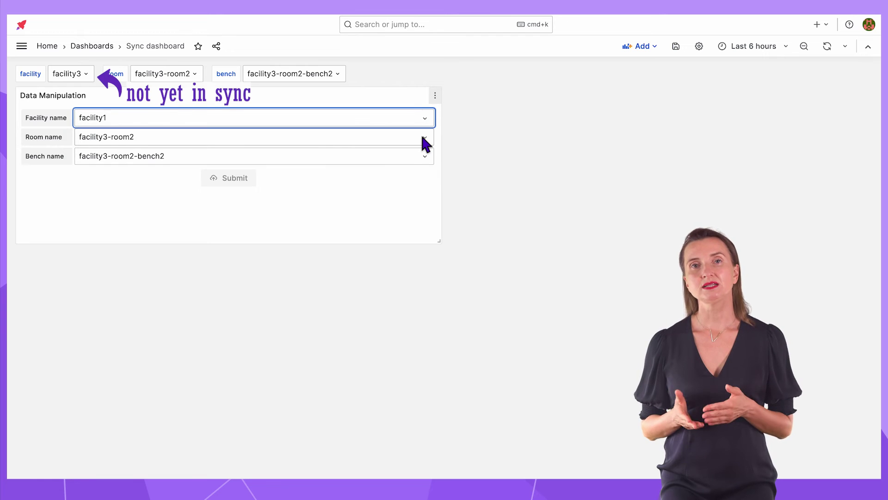
click(424, 139)
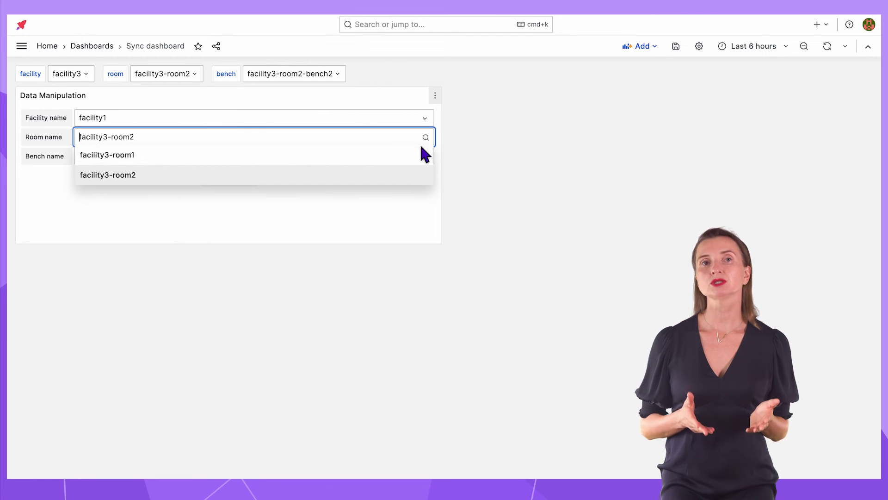
click(420, 152)
click(435, 97)
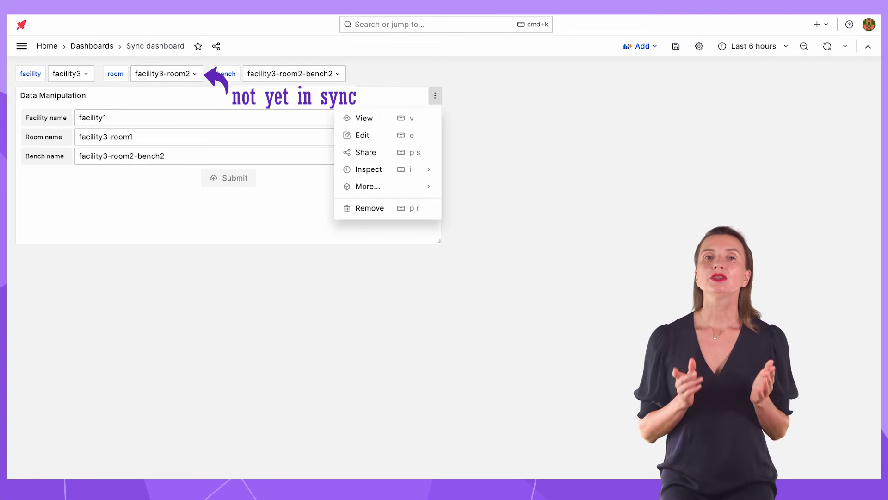
click(417, 136)
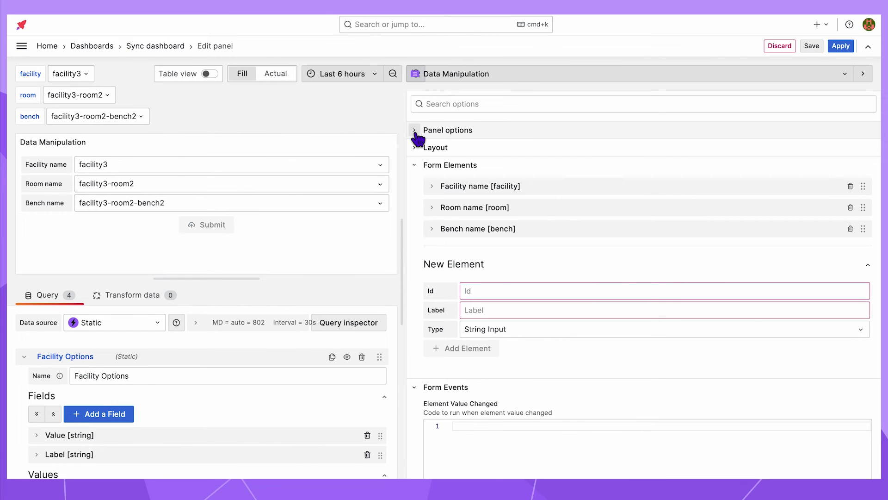
Paste the locationService.partial variable-syncing code into the Element Value Changed editor.
click(415, 165)
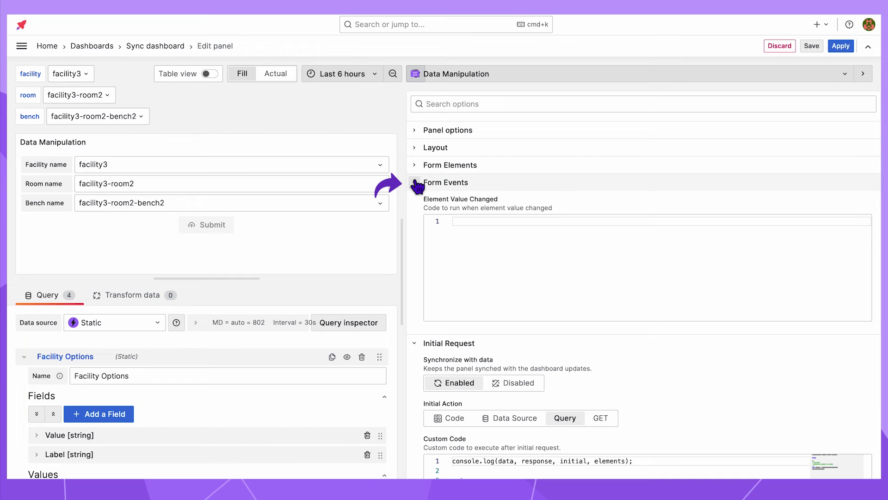
click(468, 227)
text(if (context.element.id === 'facility') {   context.grafana.locationService.partial({     'var-facility': context.element.value,   }); }  if (context.element.id === 'room') {   context.grafana.locationService.partial({     'var-room': context.element.value,   }); }  if (context.element.id === 'bench') {   context.grafana.locationService.partial({     'var-bench': context.element.value,   }); })
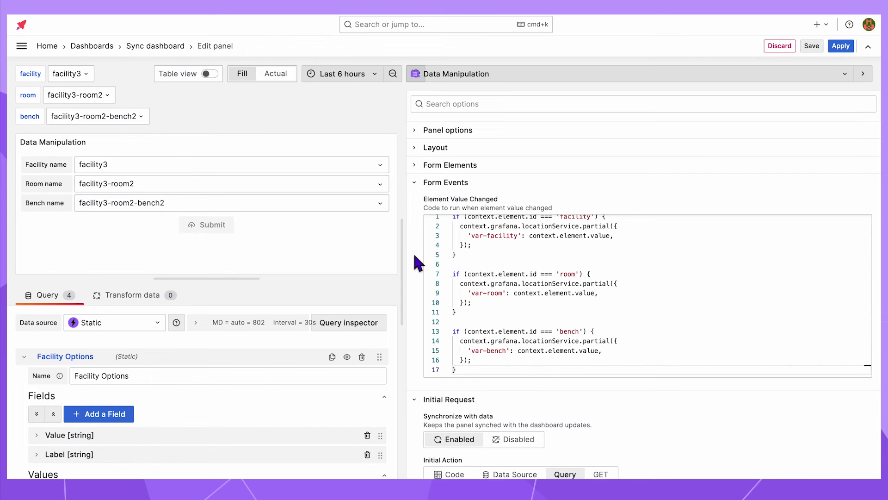
scroll(700, 303, up, 1)
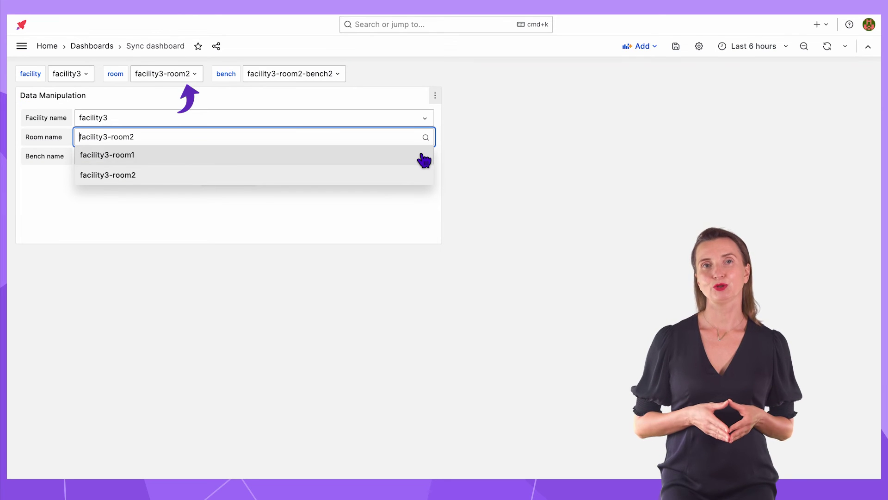
Pick facility3-room1 as room, then facility1 as facility, so the dashboard variables follow to facility1.
click(423, 161)
click(424, 118)
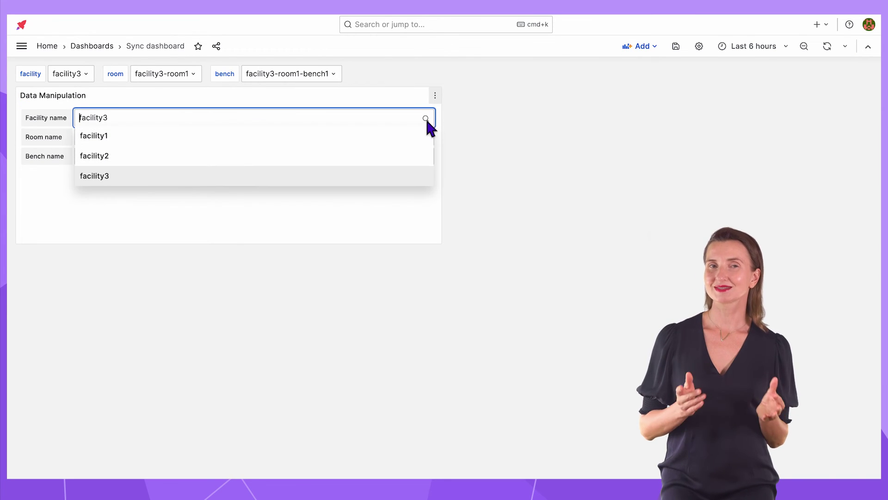
click(422, 137)
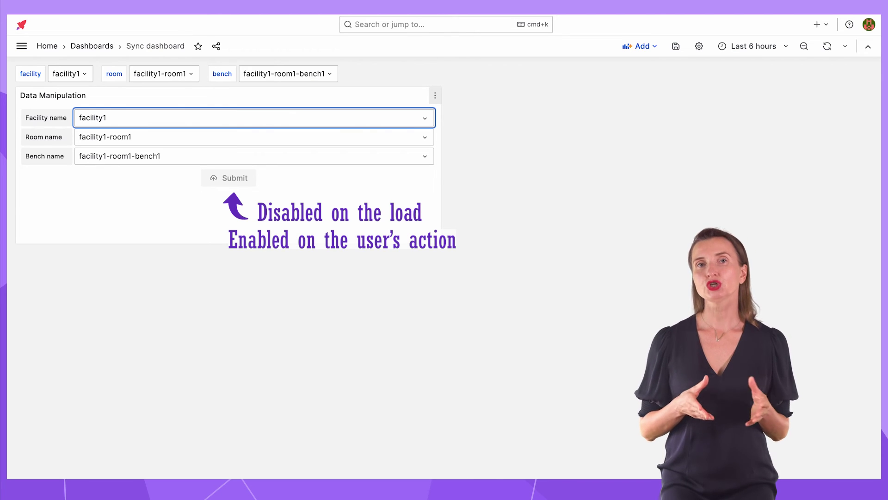
click(435, 95)
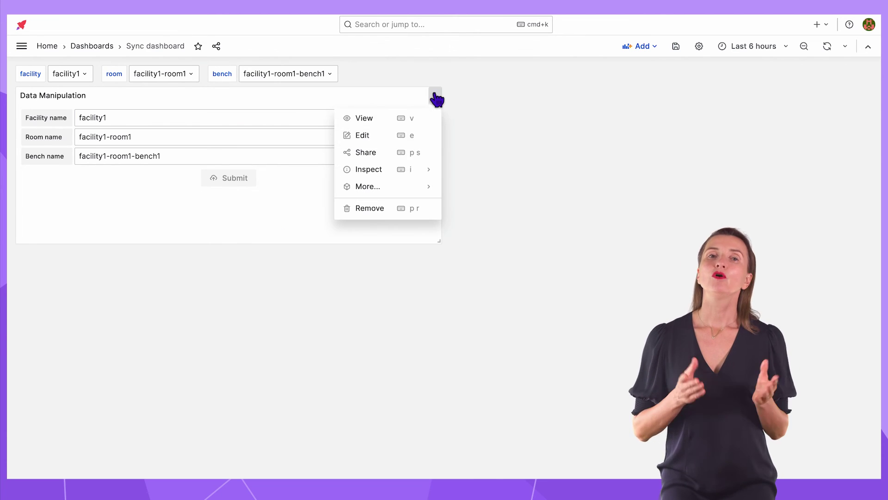
Append context.panel.enableSubmit(); to the form panel's Form Events value-changed code.
click(418, 136)
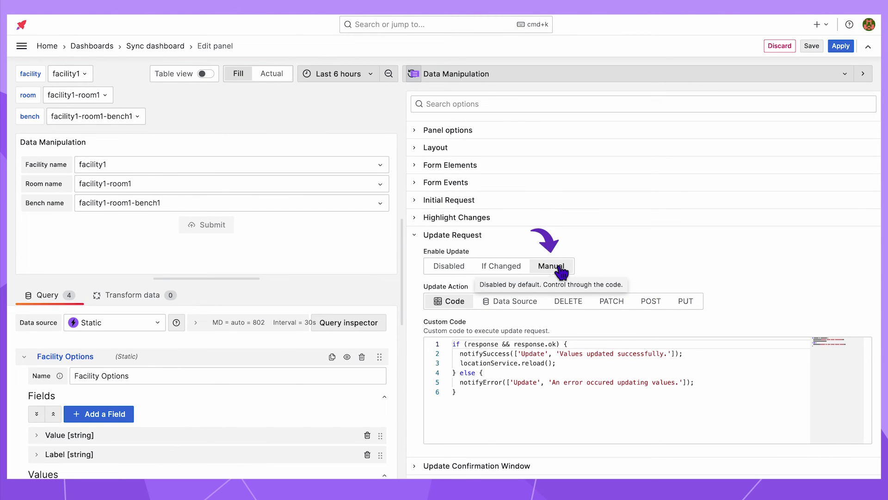
click(415, 234)
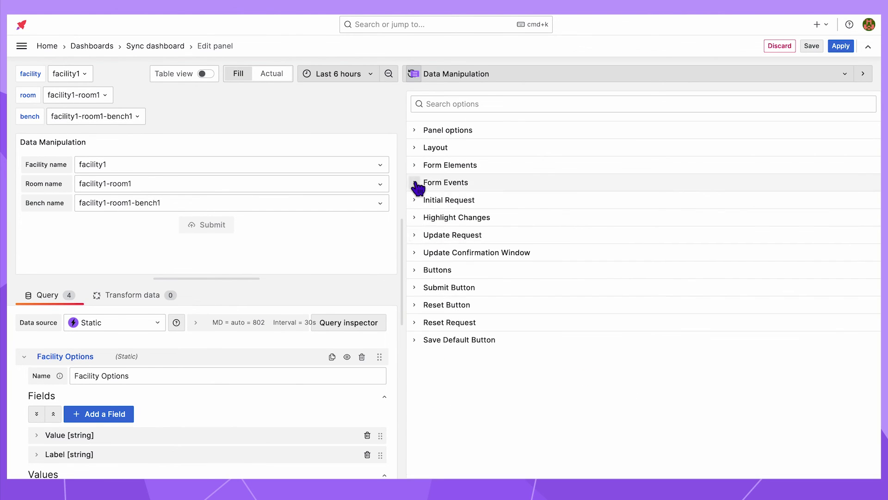
click(414, 183)
click(511, 376)
key(Return)
key(Return)
text(context.panel.enableSubmit();)
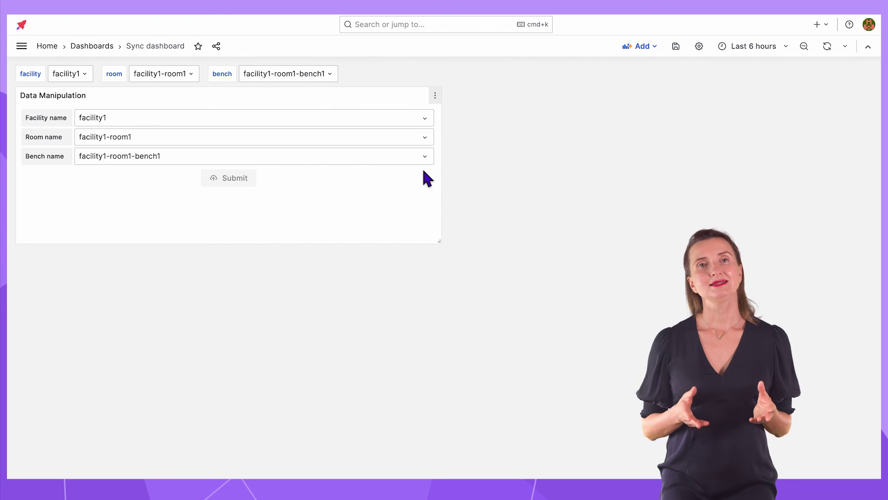
Choose facility1-room2, make the form panel taller, and enter comment 'Send this comment ASAP'.
click(425, 137)
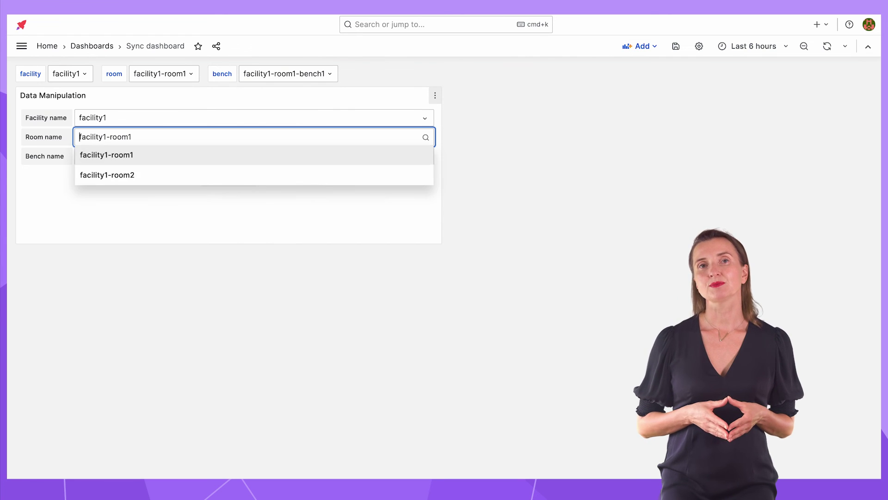
click(421, 175)
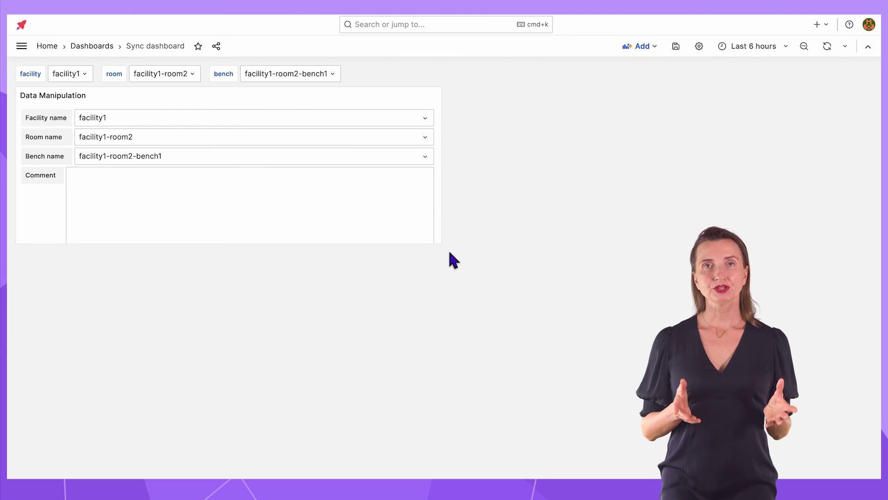
drag(438, 241, 446, 339)
click(138, 204)
text(Send this comment ASAP)
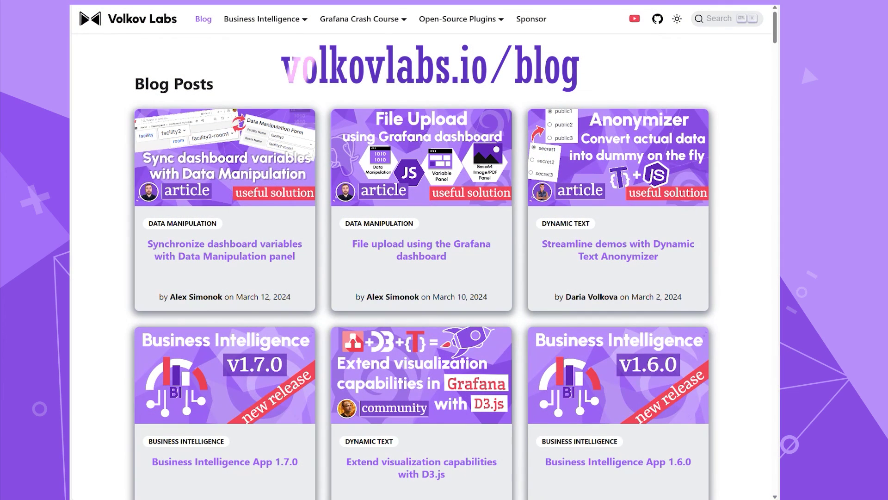
scroll(421, 266, down, 12)
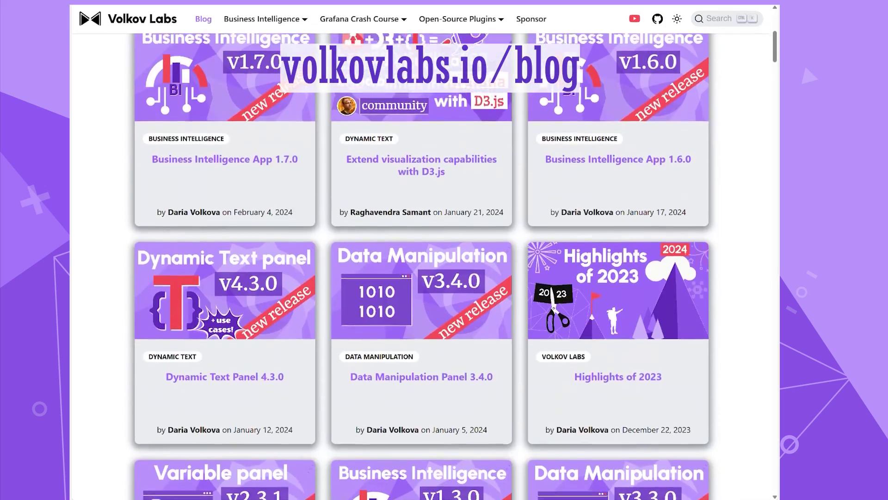
scroll(421, 266, down, 14)
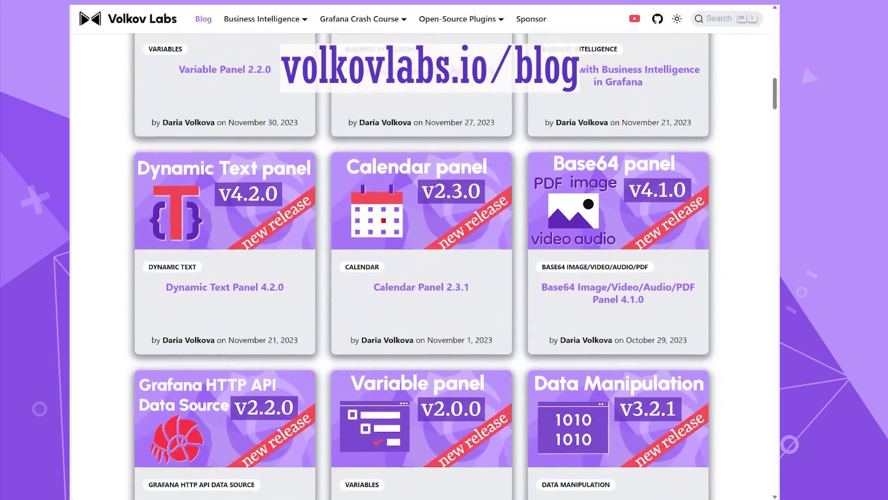
scroll(421, 266, down, 10)
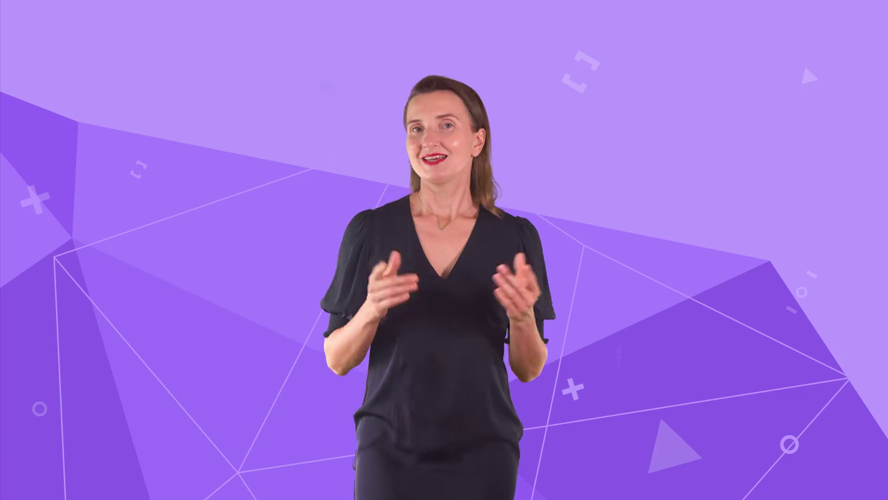